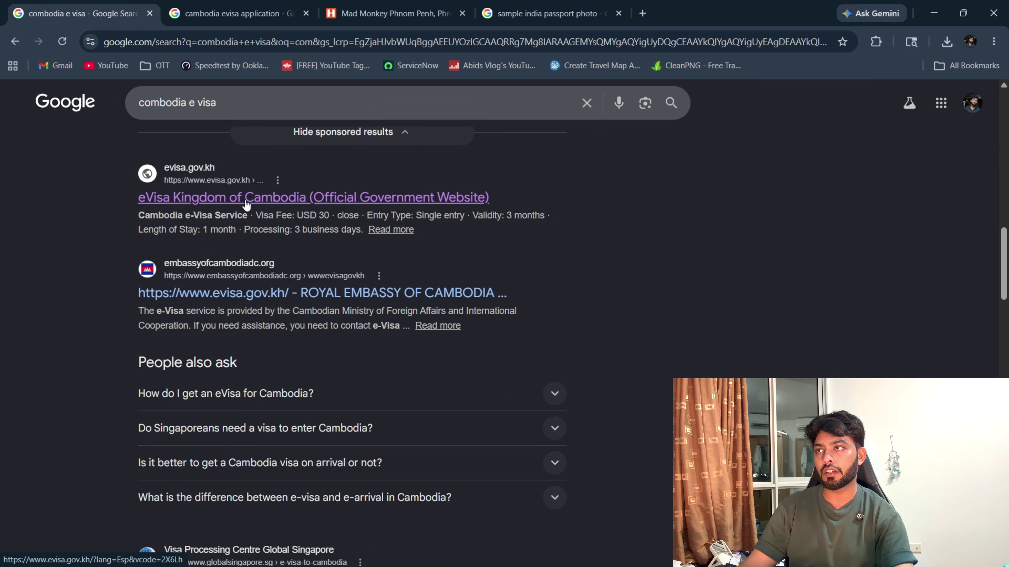
# Open the official evisa.gov.kh site and start a new visa application.
pyautogui.click(246, 205)
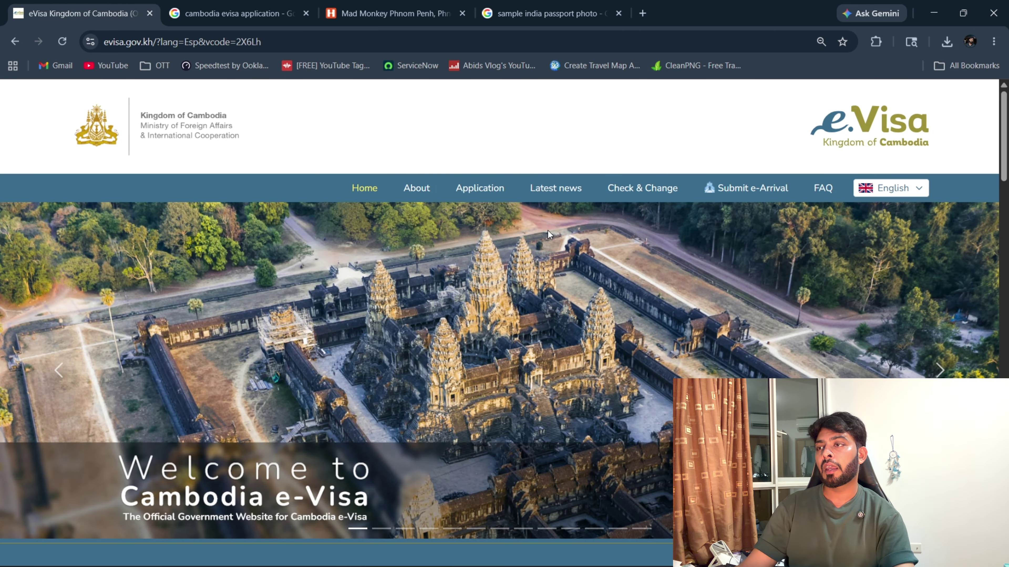
pyautogui.click(462, 193)
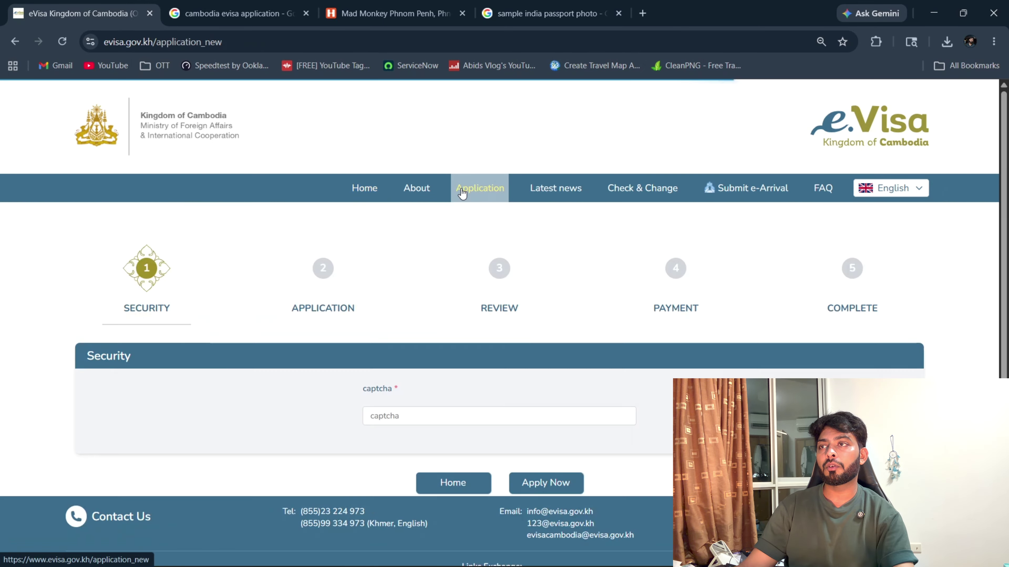
pyautogui.scroll(-3, 481, 231)
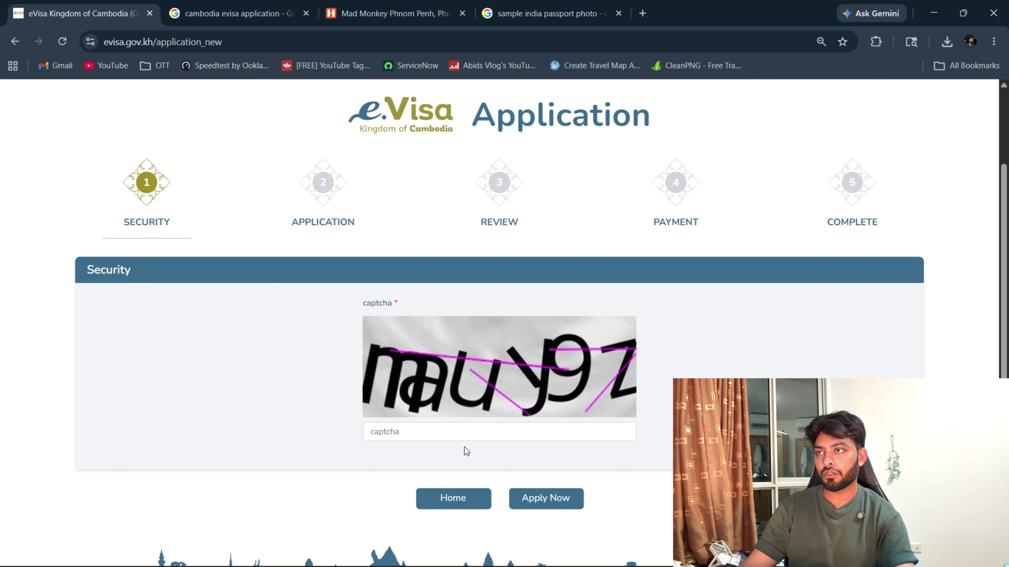
# Enter the displayed security captcha code and submit it with Apply Now.
pyautogui.click(464, 439)
pyautogui.write('m')
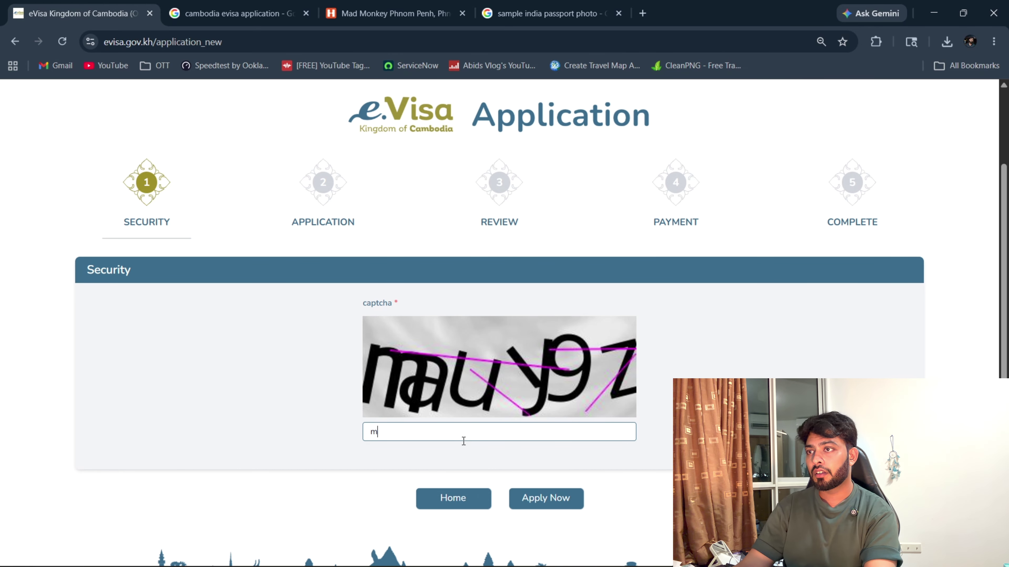
pyautogui.write('auy')
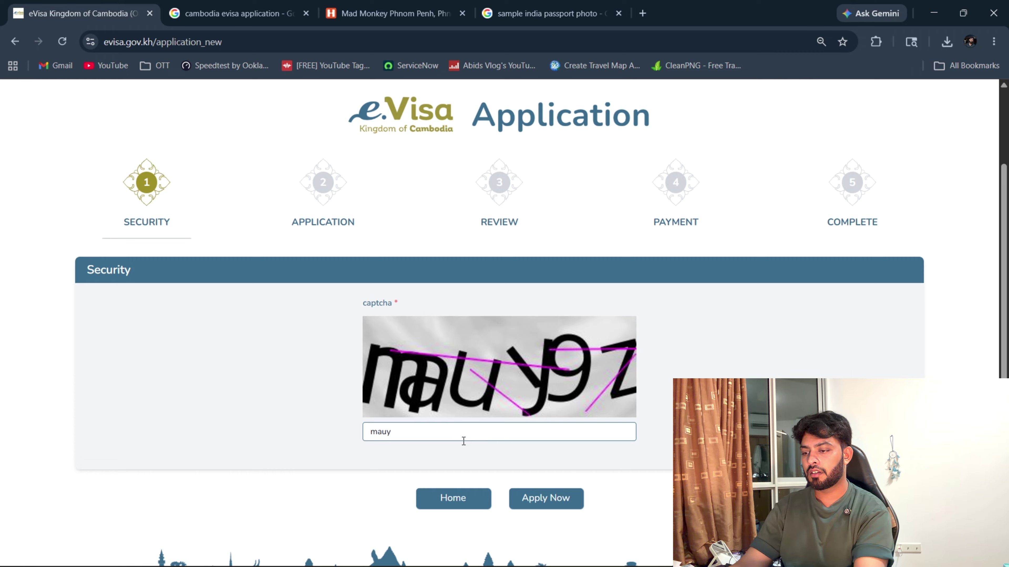
pyautogui.write('9z')
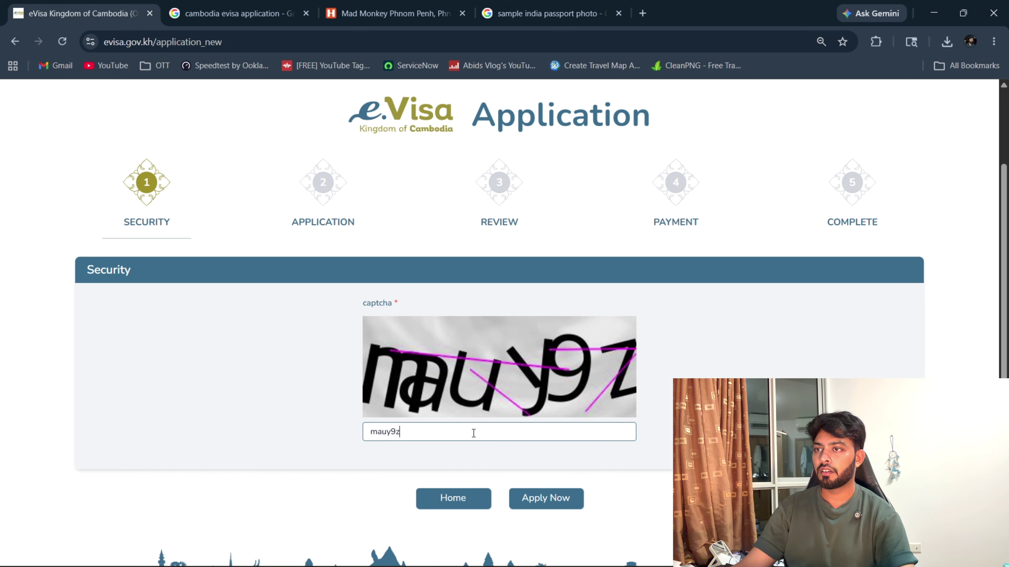
pyautogui.click(547, 498)
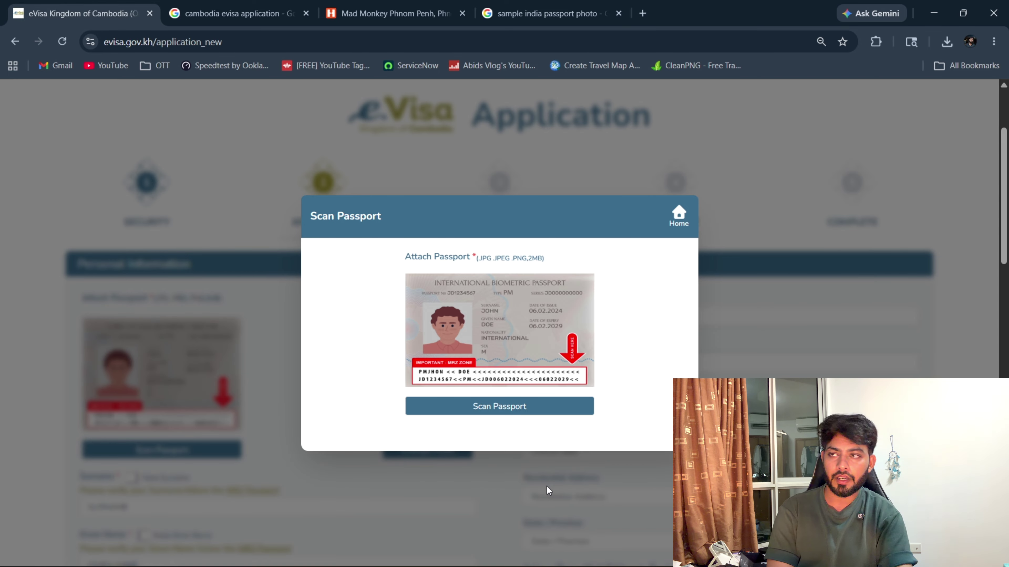
# Load the passport image file so surname, given name, gender, birth date and nationality auto-fill.
pyautogui.click(510, 405)
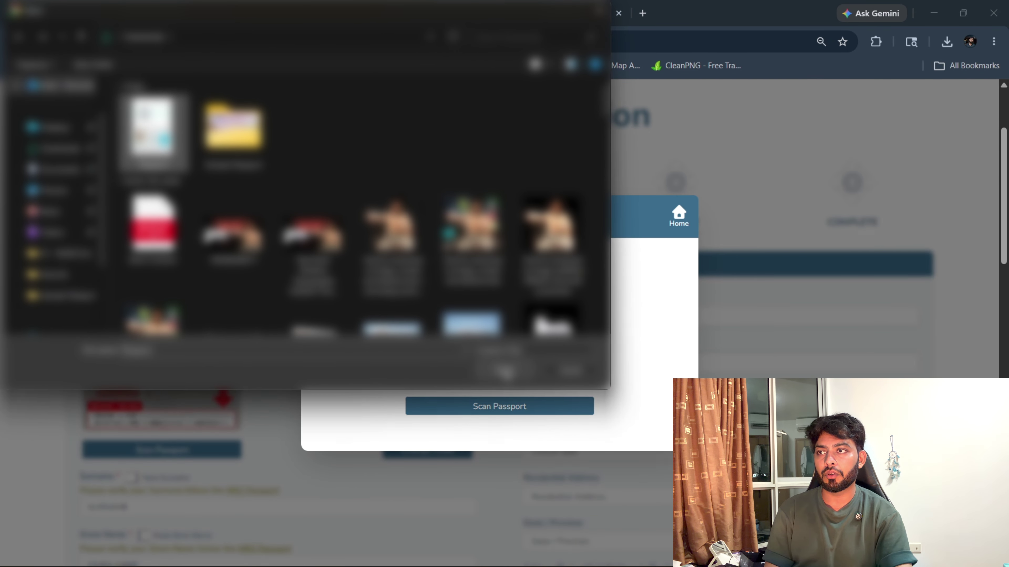
pyautogui.click(506, 372)
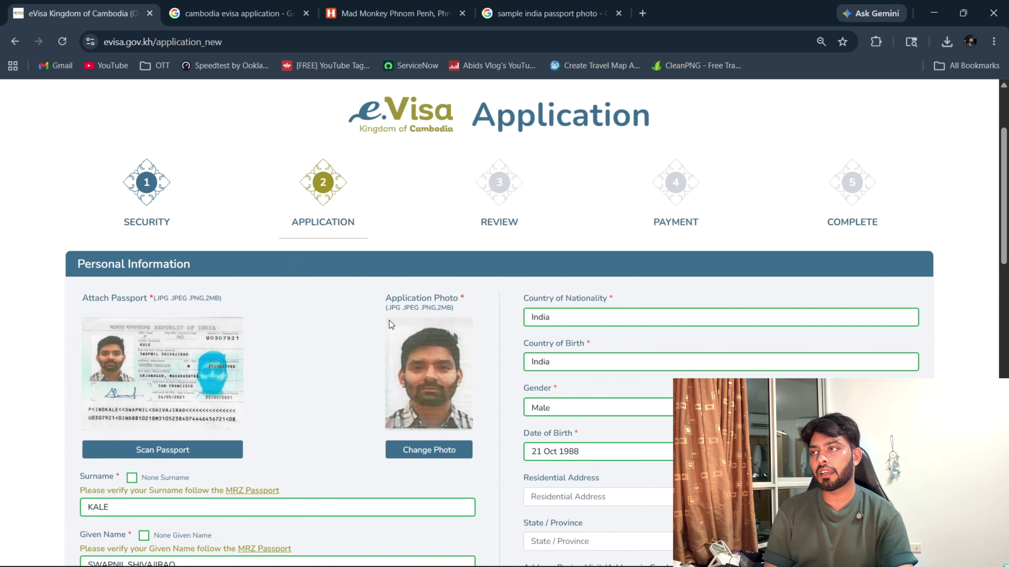
pyautogui.scroll(-5, 299, 429)
pyautogui.scroll(2, 299, 430)
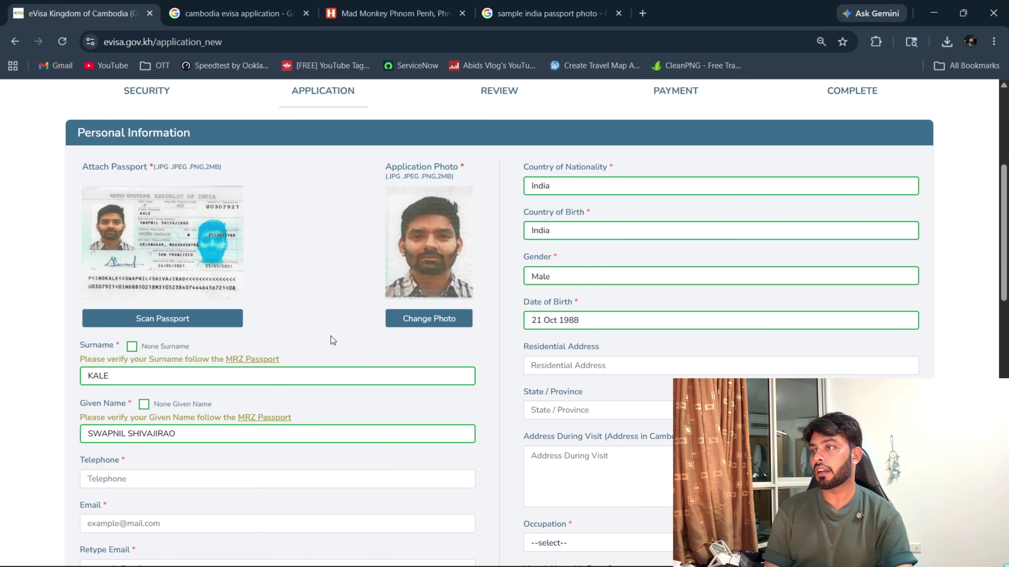
pyautogui.scroll(-2, 333, 340)
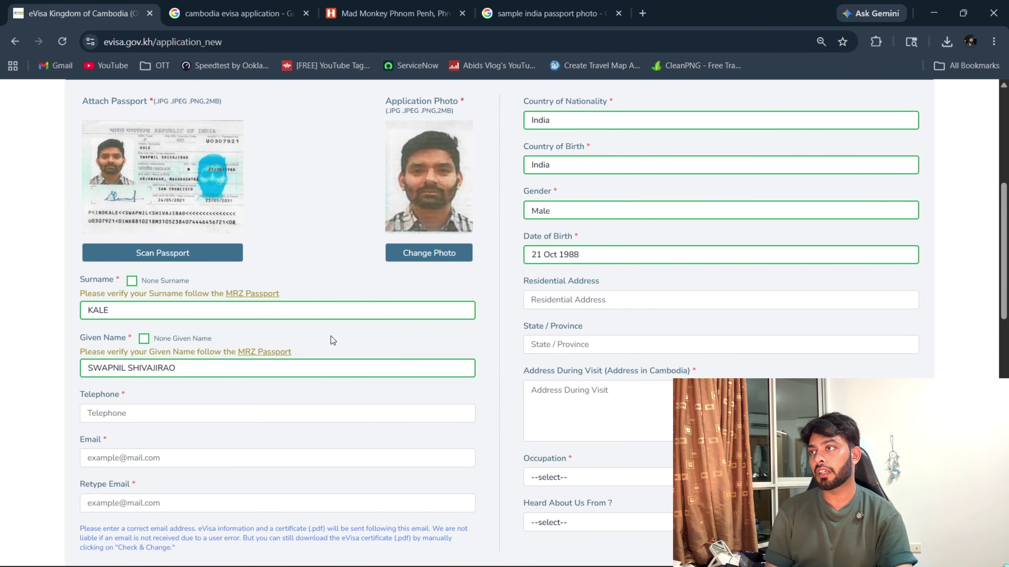
pyautogui.scroll(2, 328, 334)
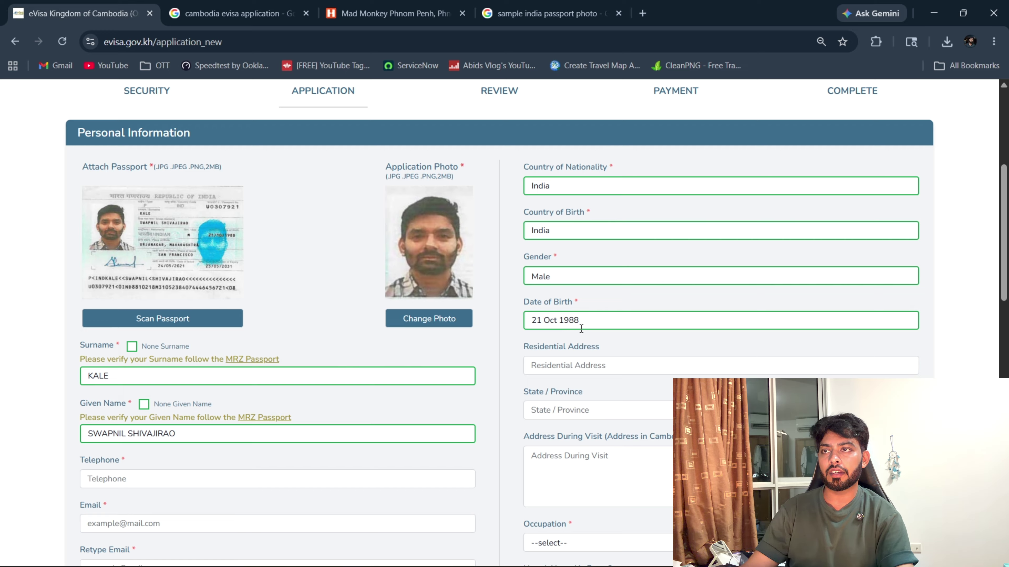
# Enter 'delhi , jamia nagar' as the residential address.
pyautogui.click(604, 364)
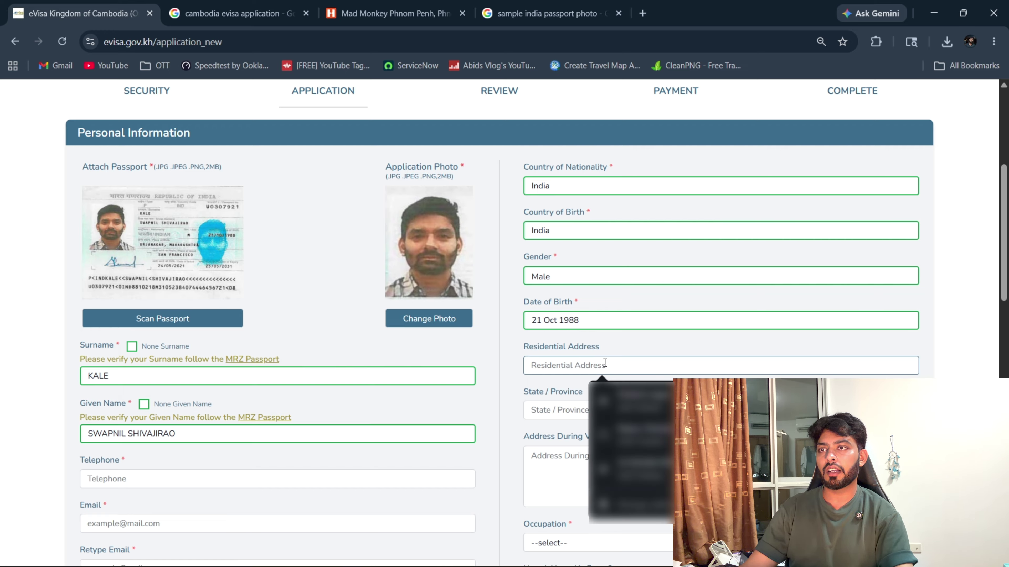
pyautogui.press('Escape')
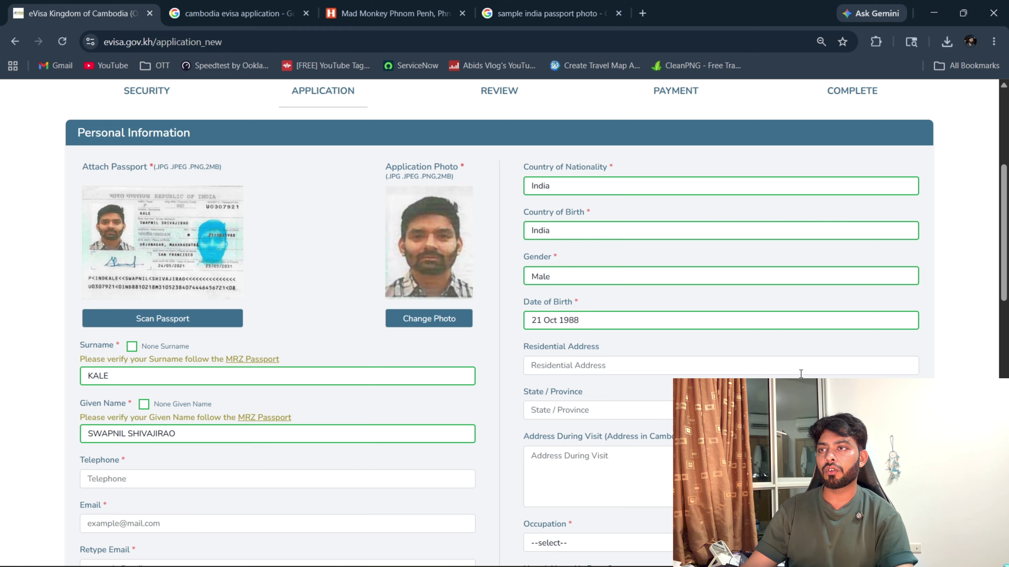
pyautogui.click(800, 367)
pyautogui.write('e')
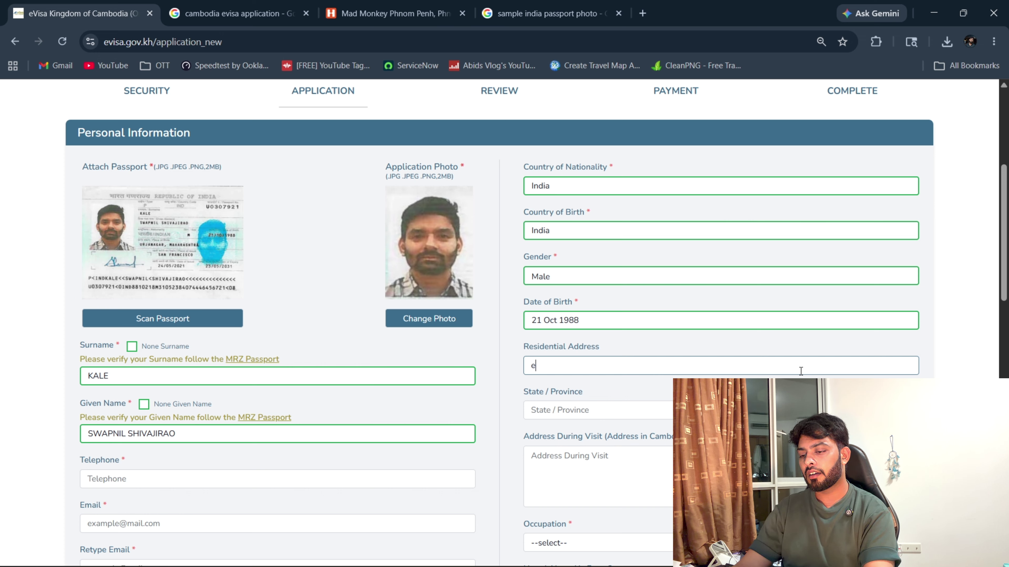
pyautogui.press('BackSpace')
pyautogui.write('delh')
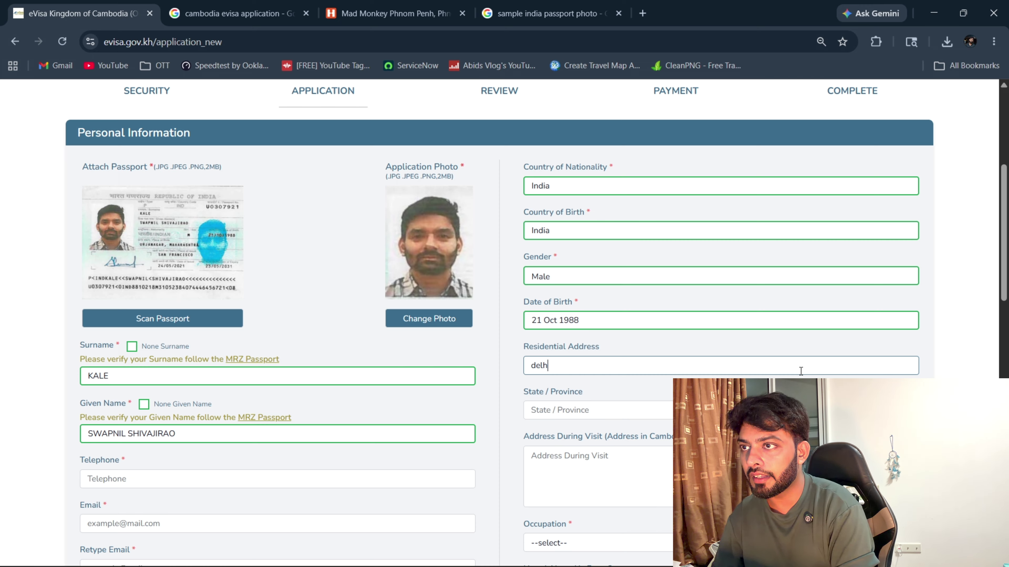
pyautogui.write('i ,')
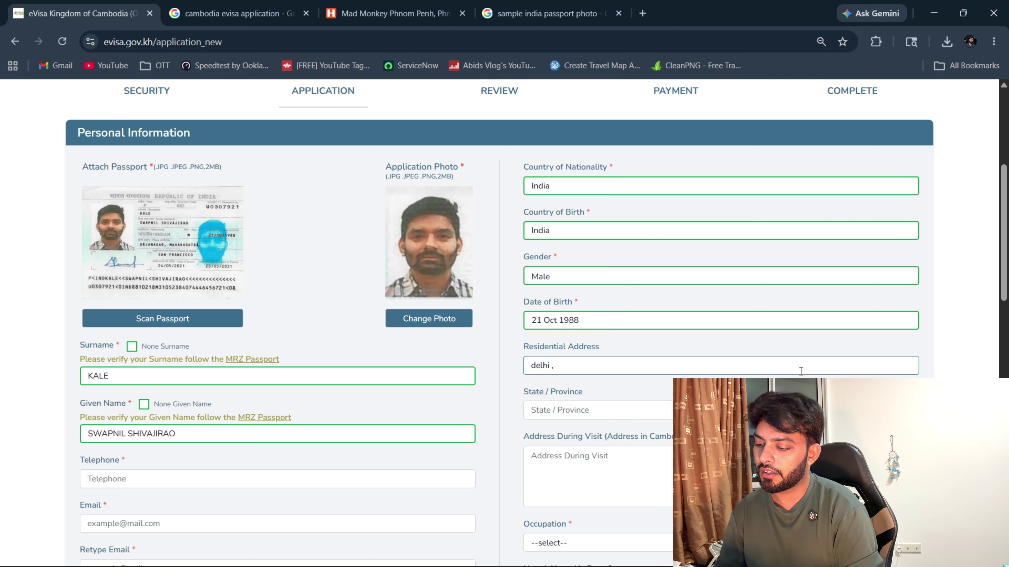
pyautogui.write(' jami')
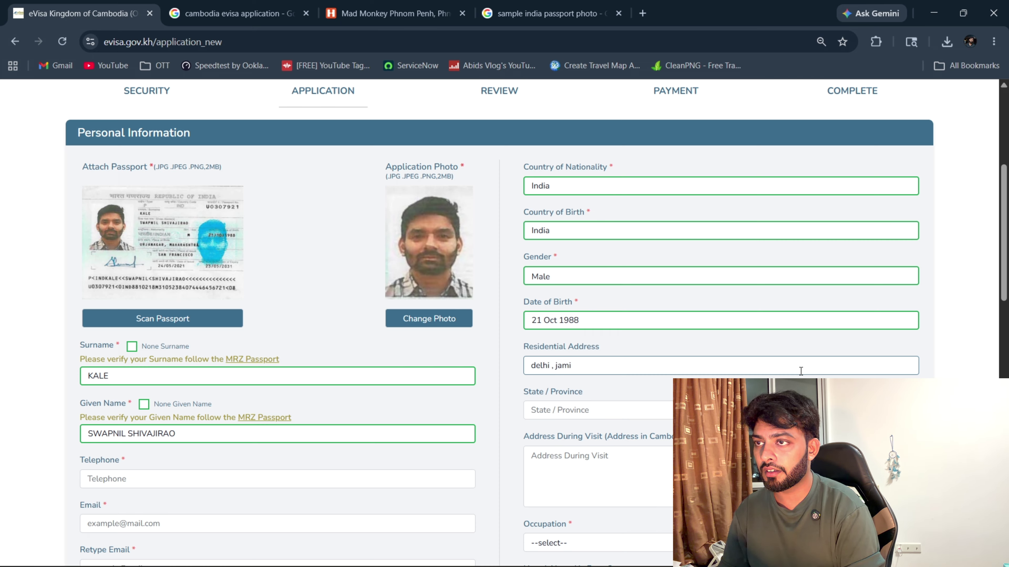
pyautogui.write('a nagar')
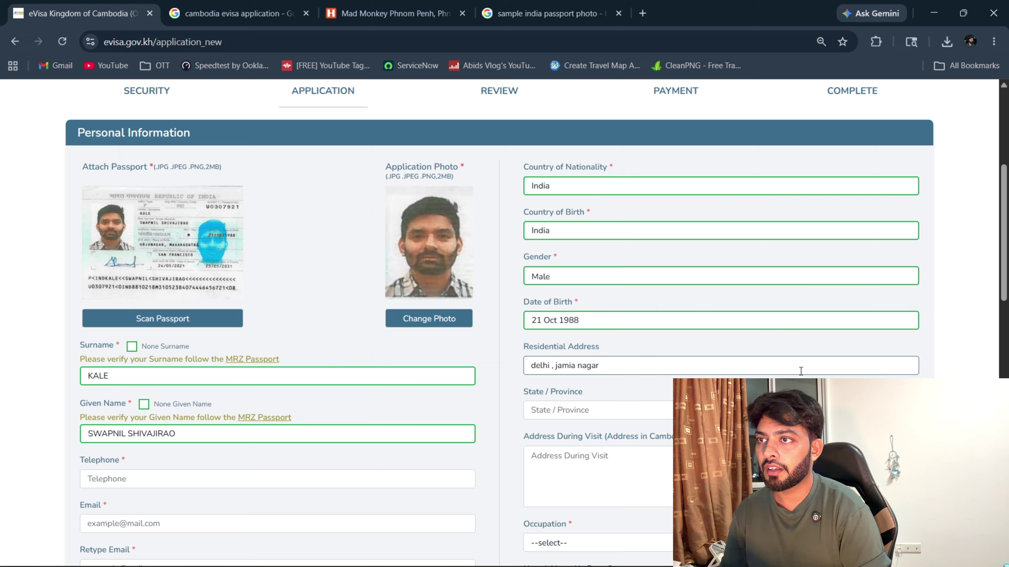
# Enter 'delhi' as the state/province and fill in the address during the visit.
pyautogui.click(596, 409)
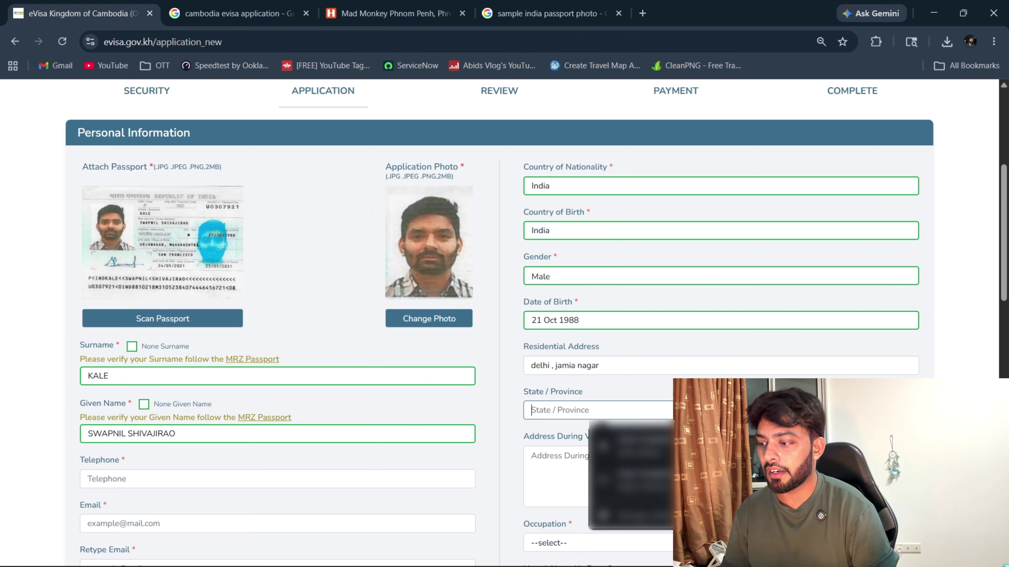
pyautogui.write('delhi')
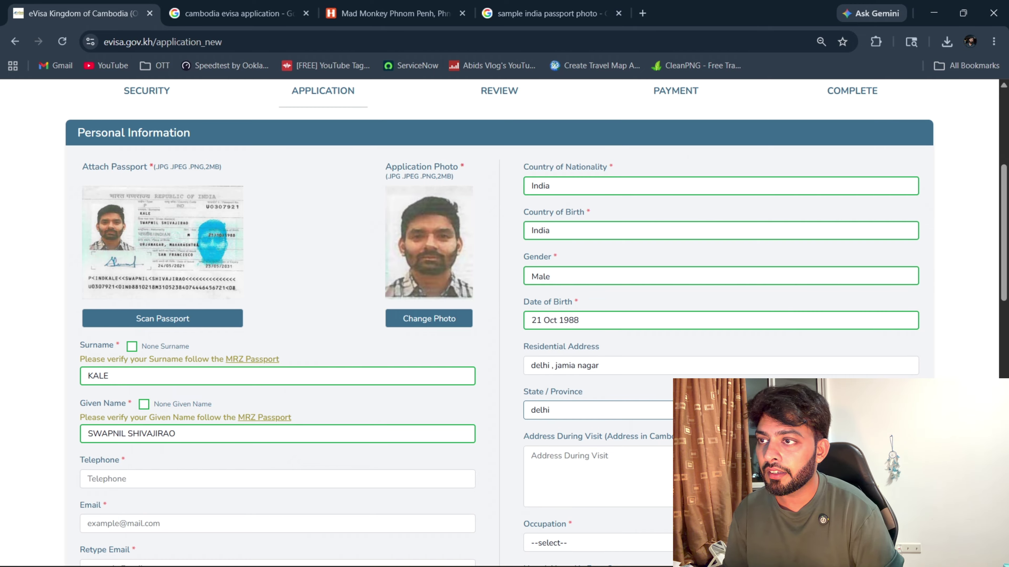
pyautogui.click(533, 455)
pyautogui.write('delhi')
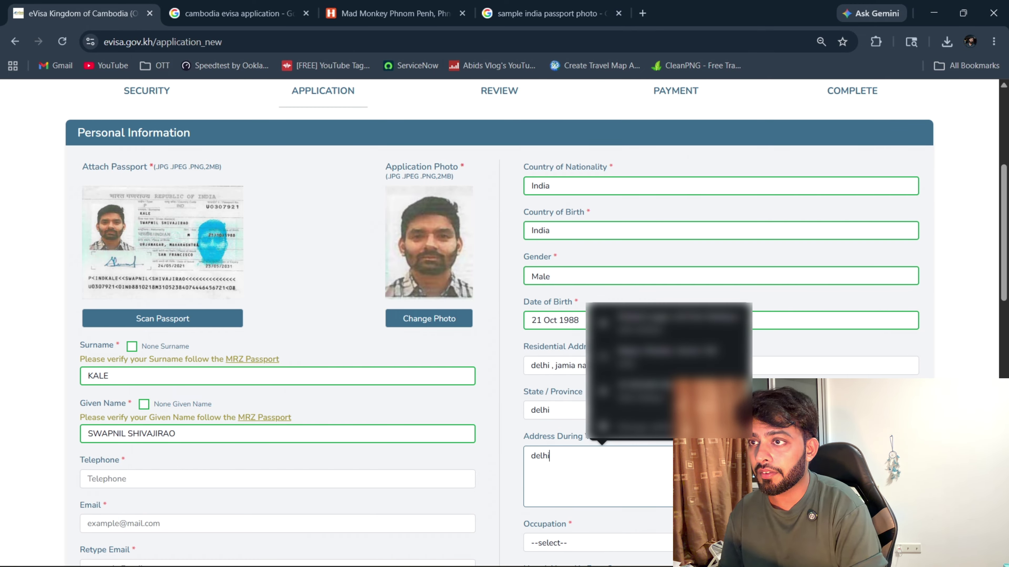
pyautogui.click(611, 462)
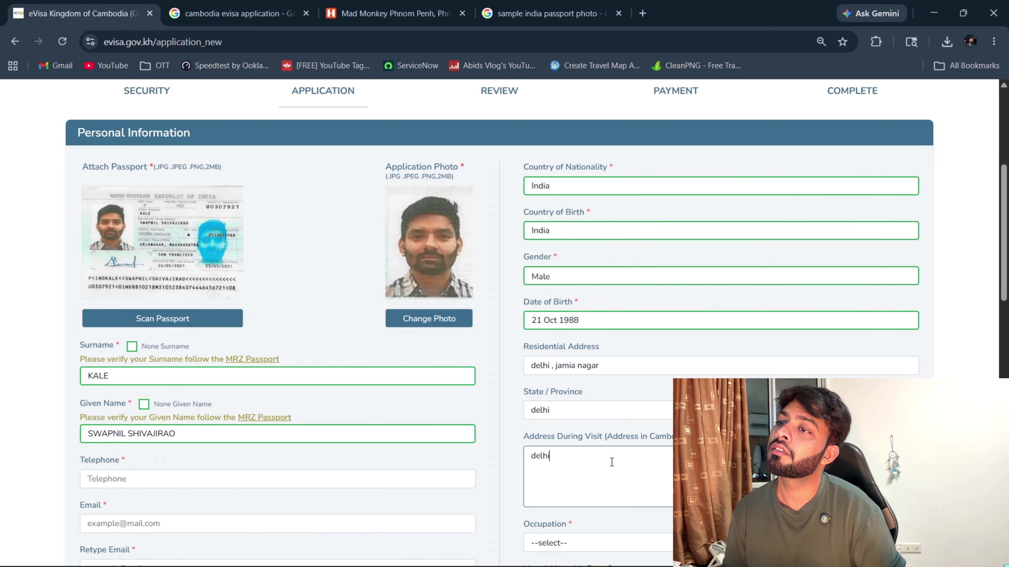
pyautogui.scroll(-4, 648, 416)
# Set occupation to Other with 'Software Engineer' as the other occupation.
pyautogui.click(621, 348)
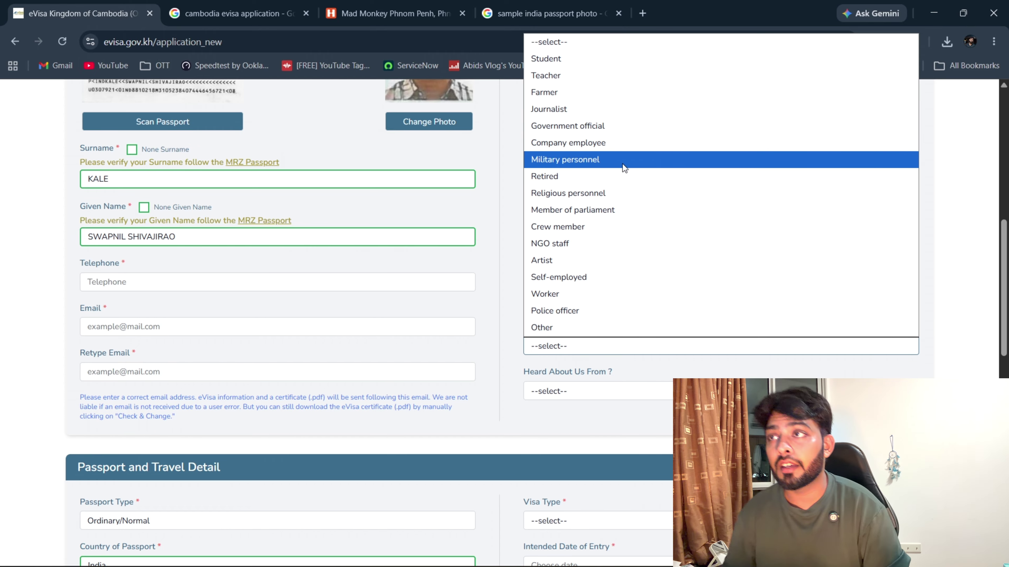
pyautogui.click(600, 327)
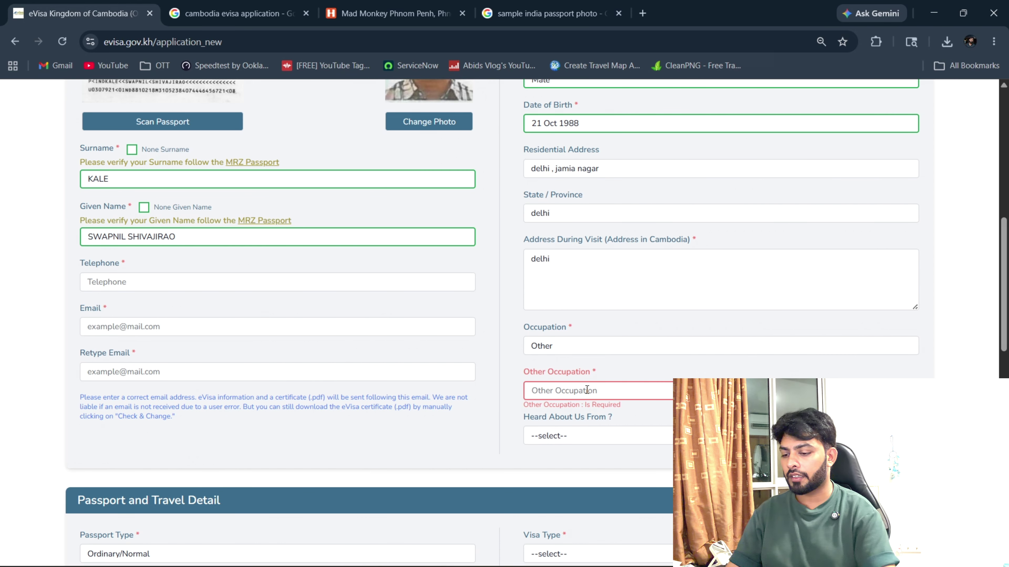
pyautogui.write('Software')
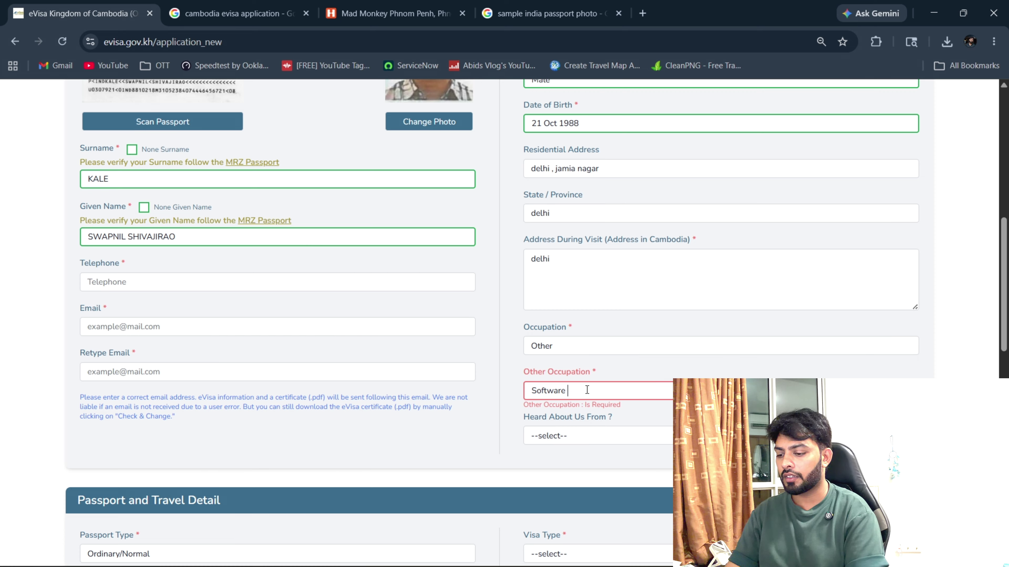
pyautogui.write(' Engineer')
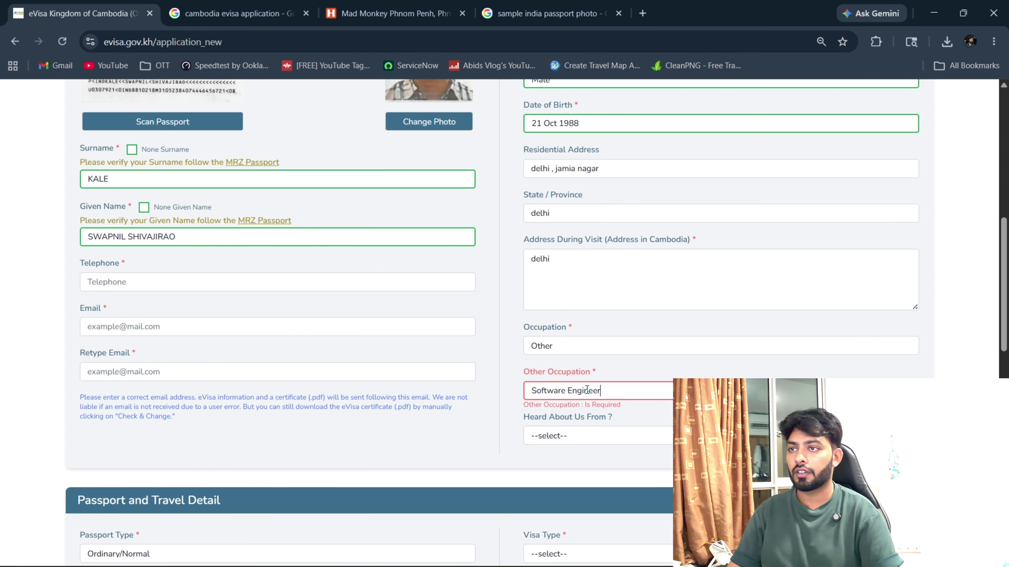
# Choose Google as the source where you heard about the e-Visa.
pyautogui.click(647, 436)
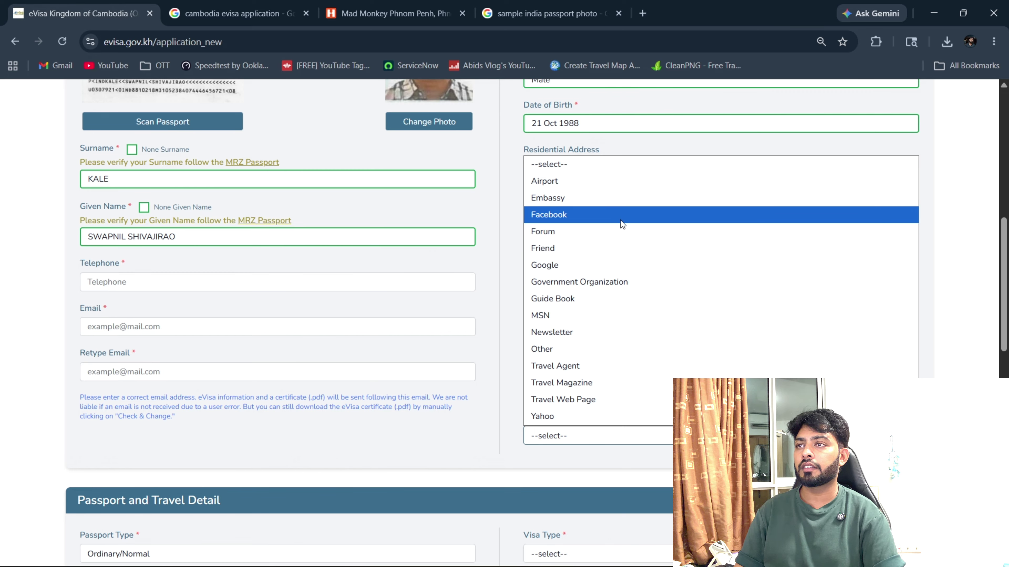
pyautogui.click(619, 263)
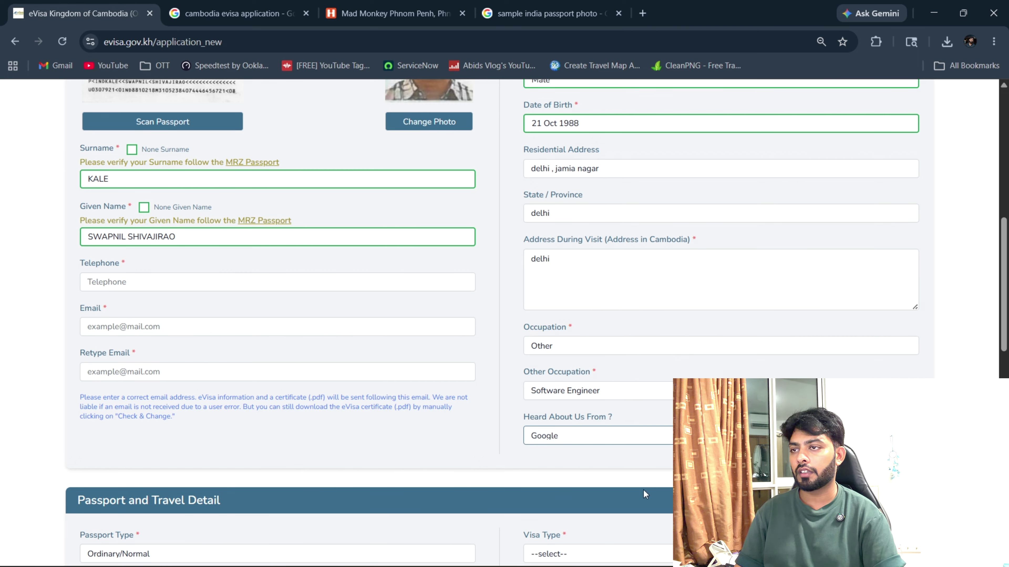
pyautogui.scroll(-5, 474, 462)
pyautogui.scroll(2, 475, 465)
pyautogui.scroll(4, 476, 463)
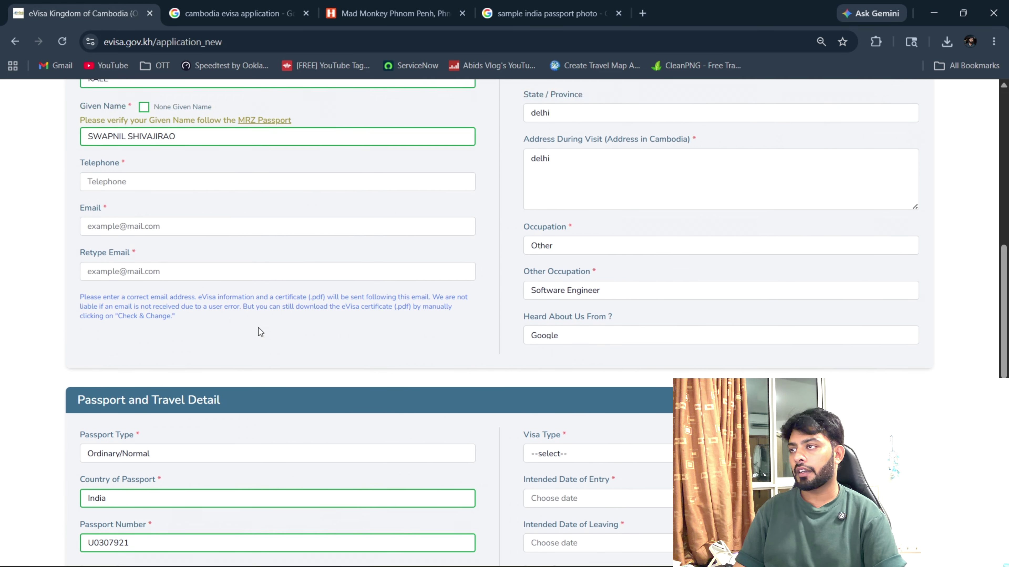
# Type the applicant's Gmail address into the Retype Email field, correcting the typos.
pyautogui.click(304, 369)
pyautogui.click(33, 382)
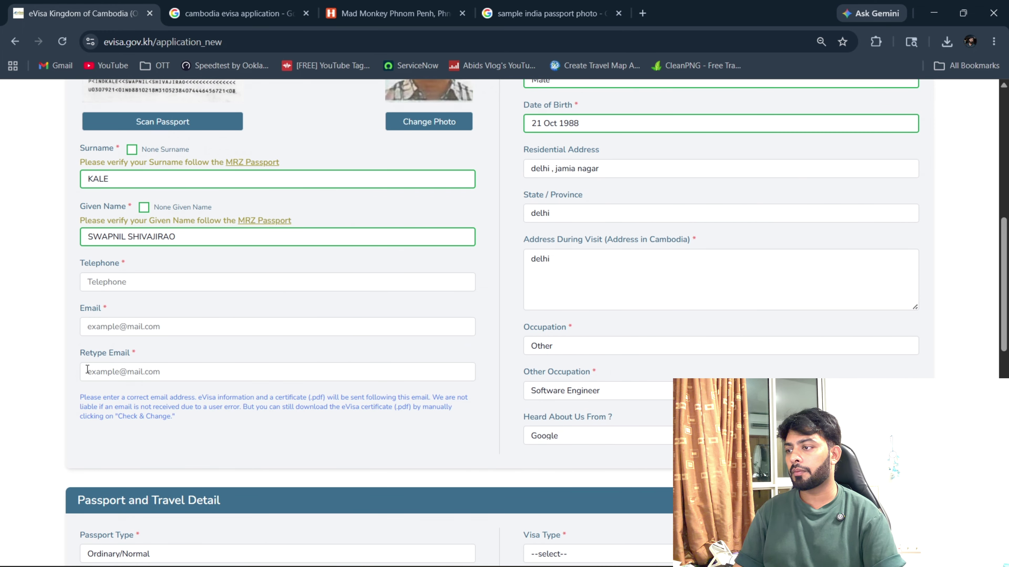
pyautogui.click(98, 370)
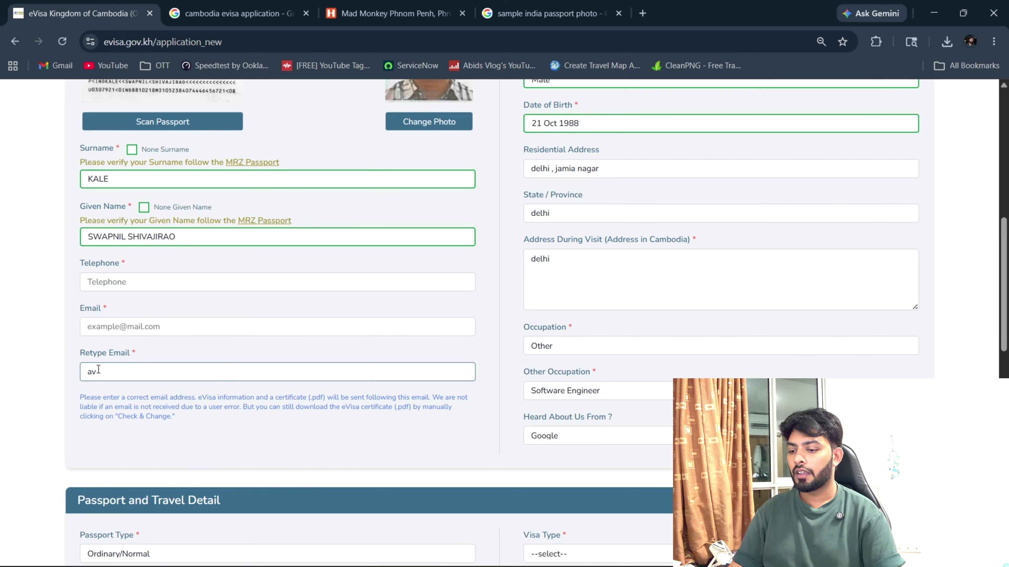
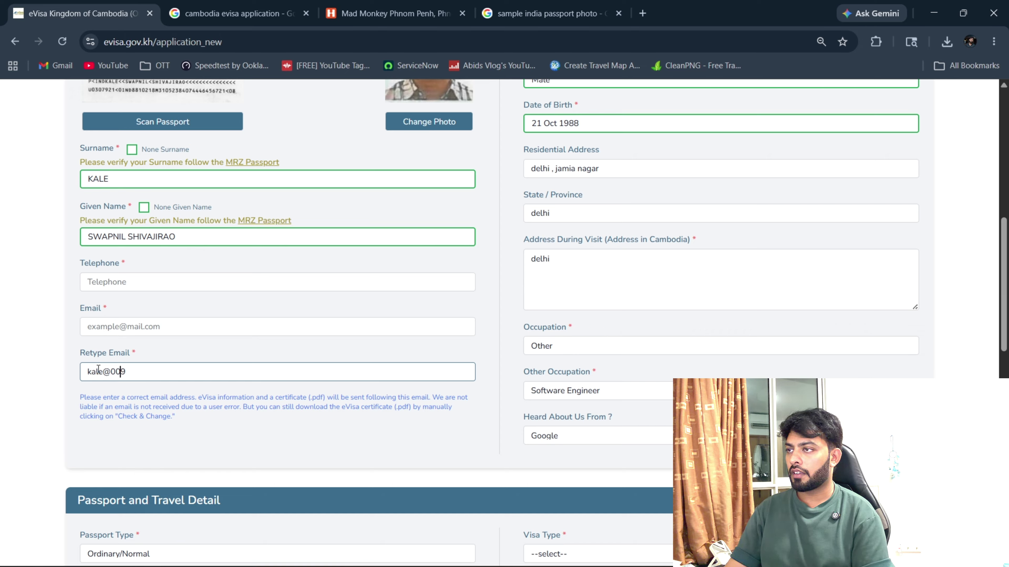
pyautogui.press('Left')
pyautogui.press('Left')
pyautogui.press('End')
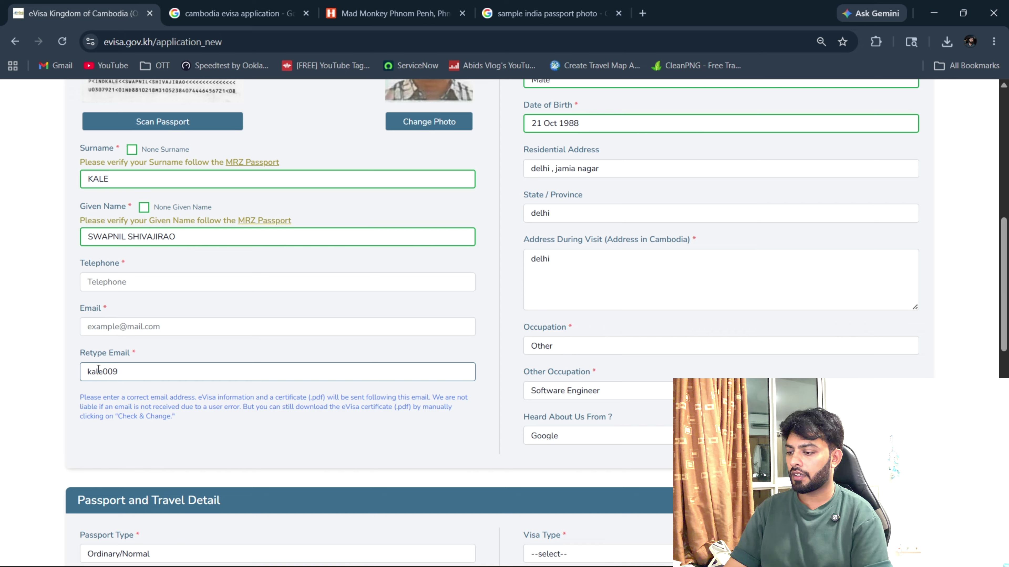
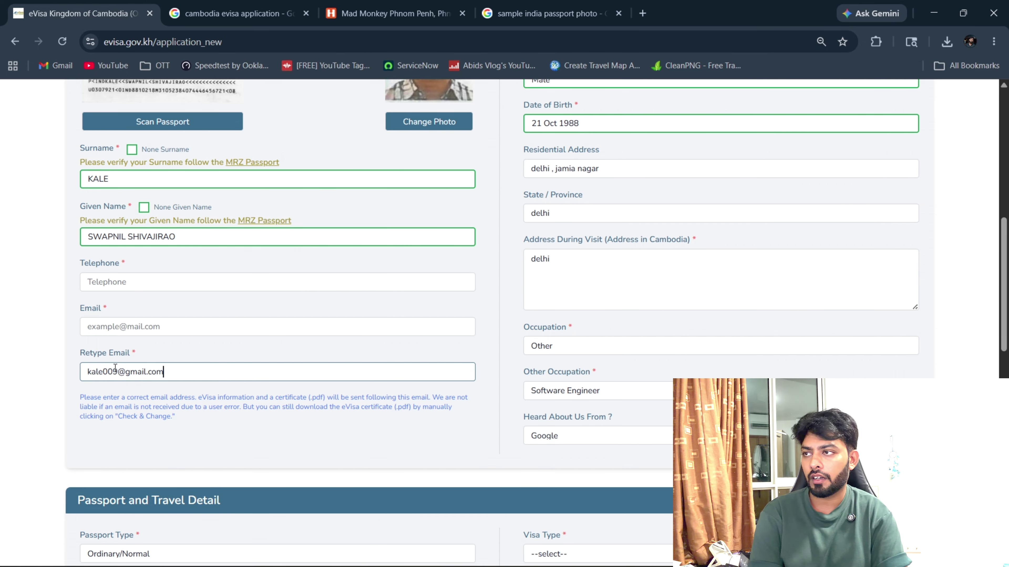
pyautogui.scroll(-5, 198, 350)
# Select Visa T $30 (Tourist visa) as the visa type.
pyautogui.scroll(-2, 322, 349)
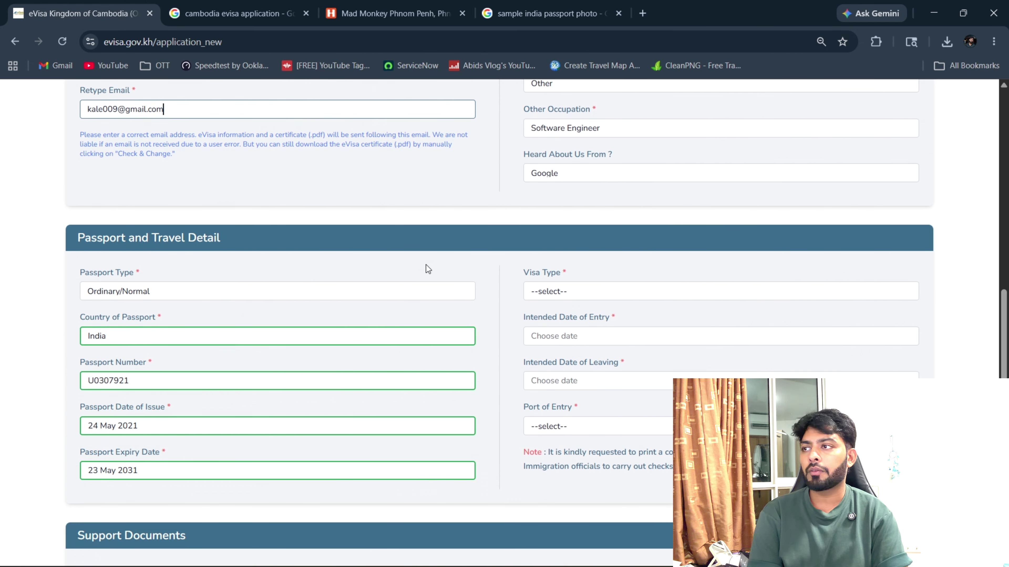
pyautogui.scroll(-2, 427, 269)
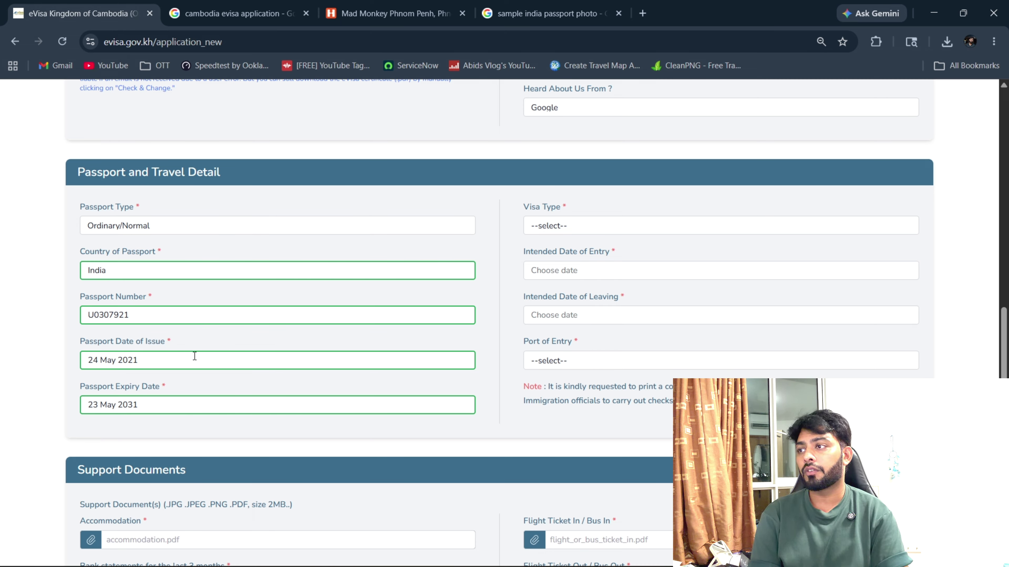
pyautogui.click(594, 230)
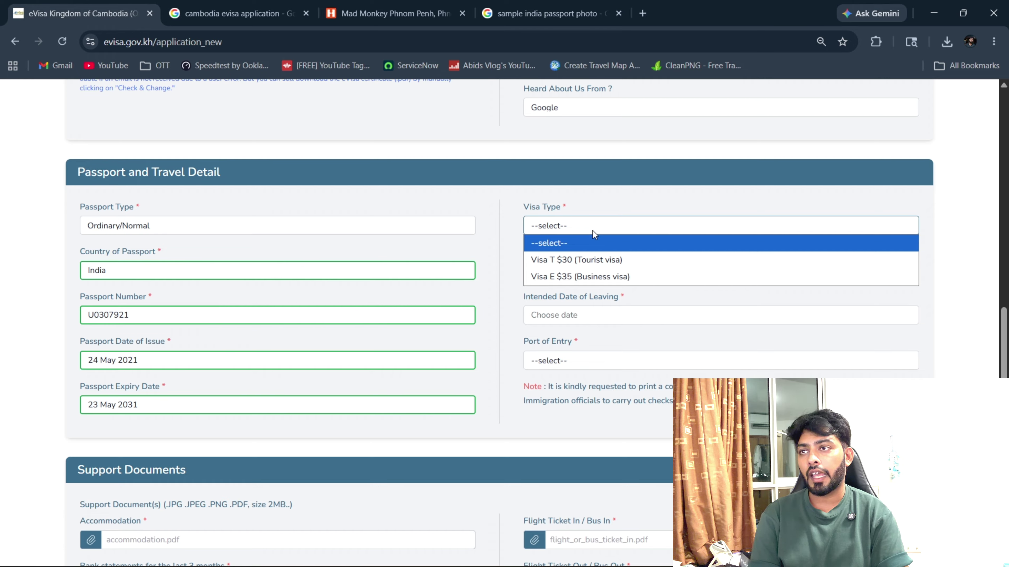
pyautogui.click(498, 210)
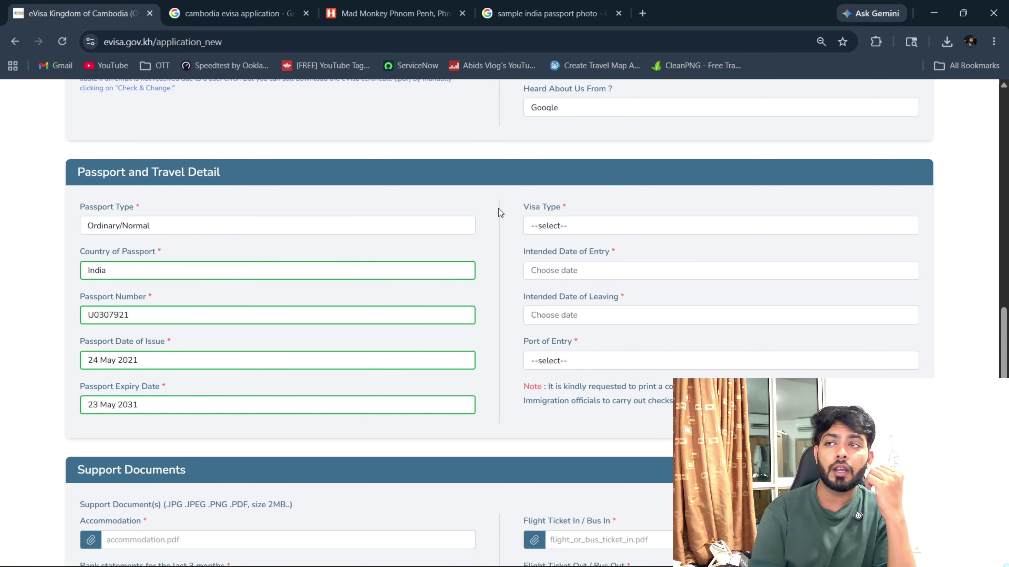
pyautogui.click(697, 223)
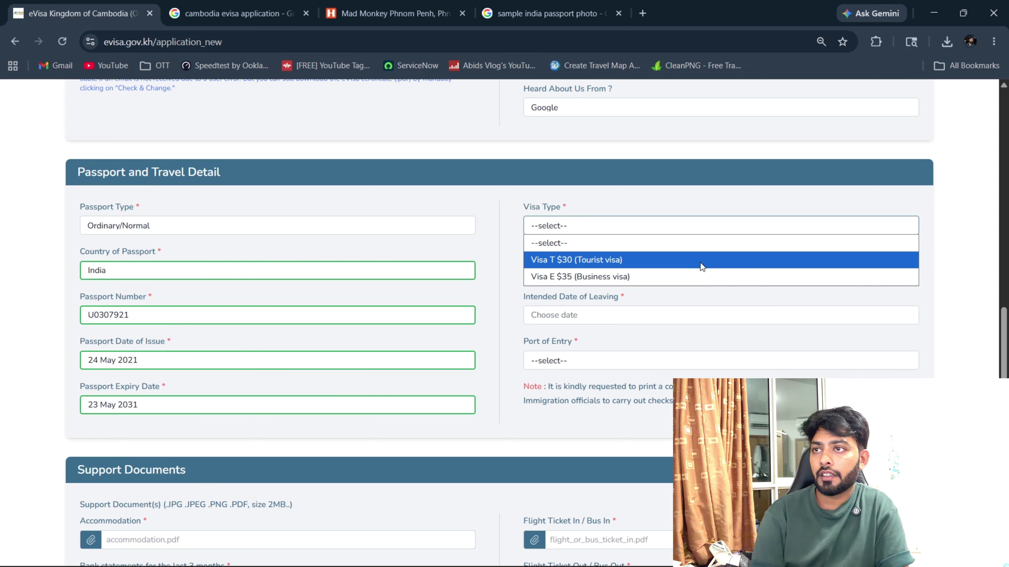
pyautogui.click(700, 263)
pyautogui.click(695, 263)
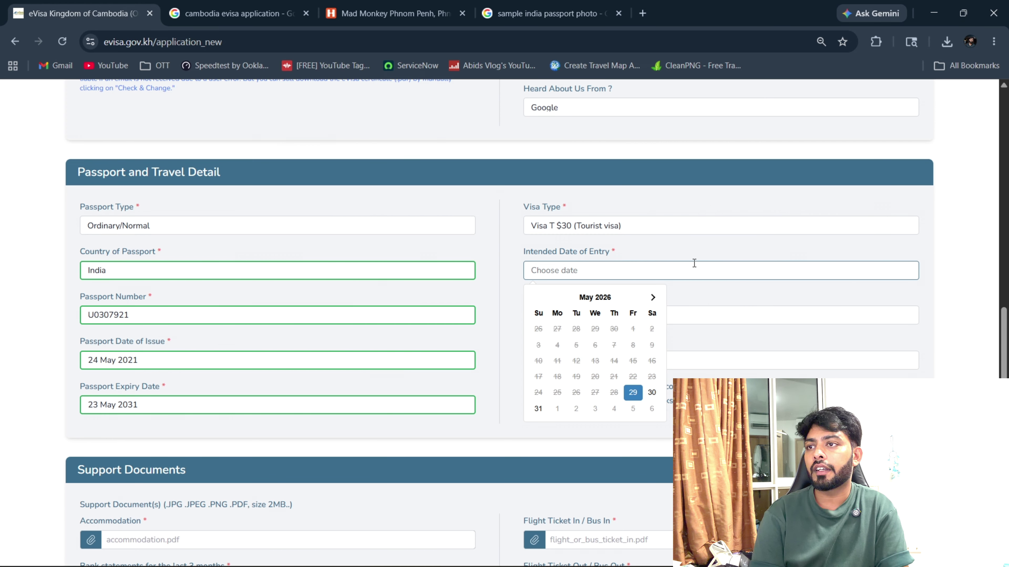
pyautogui.click(635, 393)
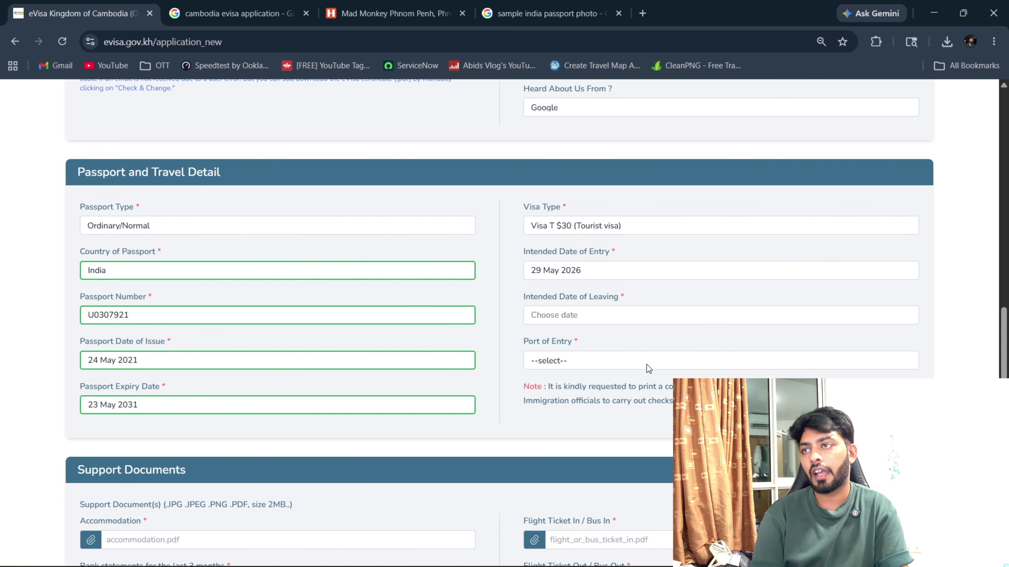
pyautogui.click(639, 261)
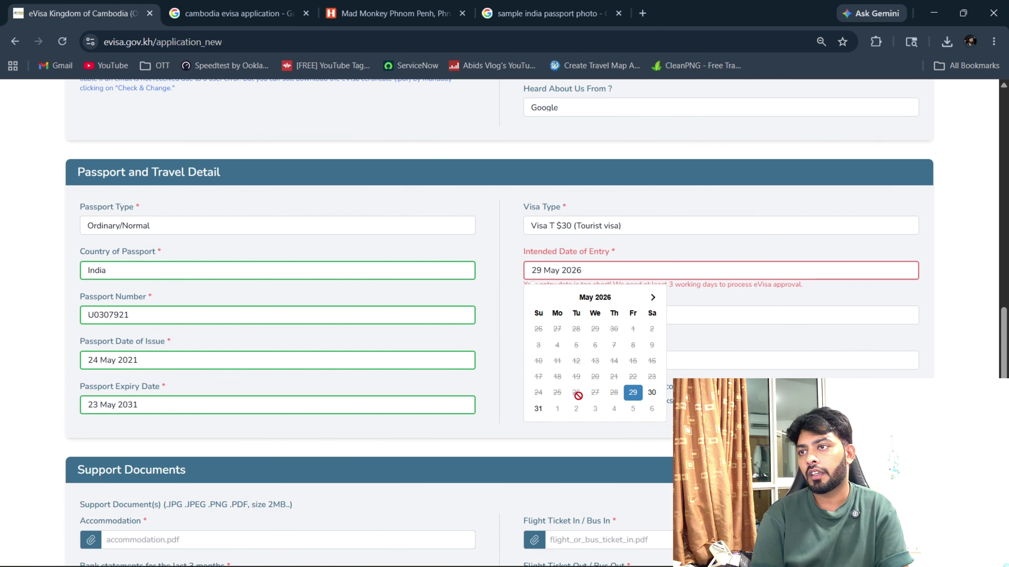
pyautogui.scroll(-2, 576, 395)
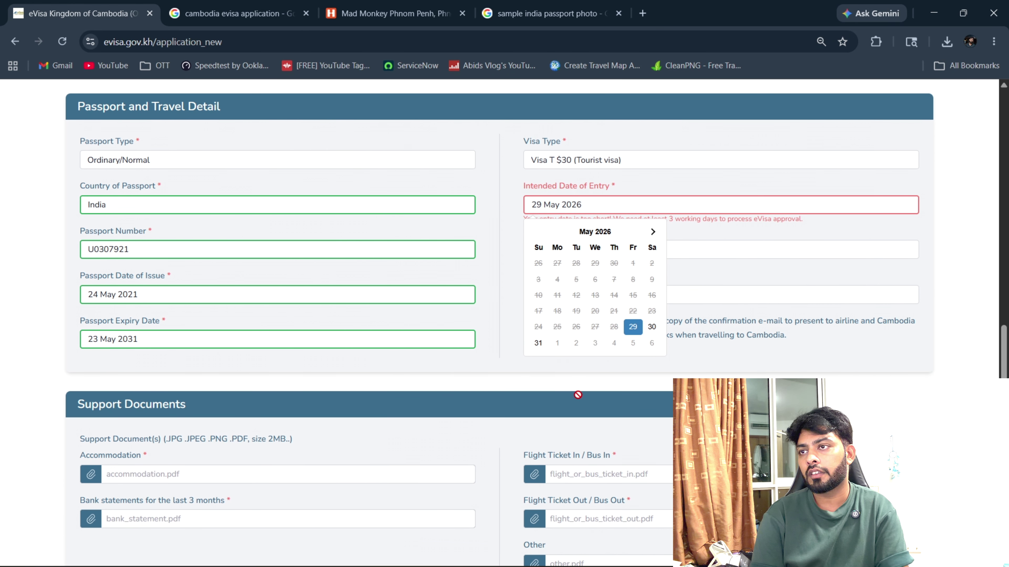
pyautogui.click(613, 342)
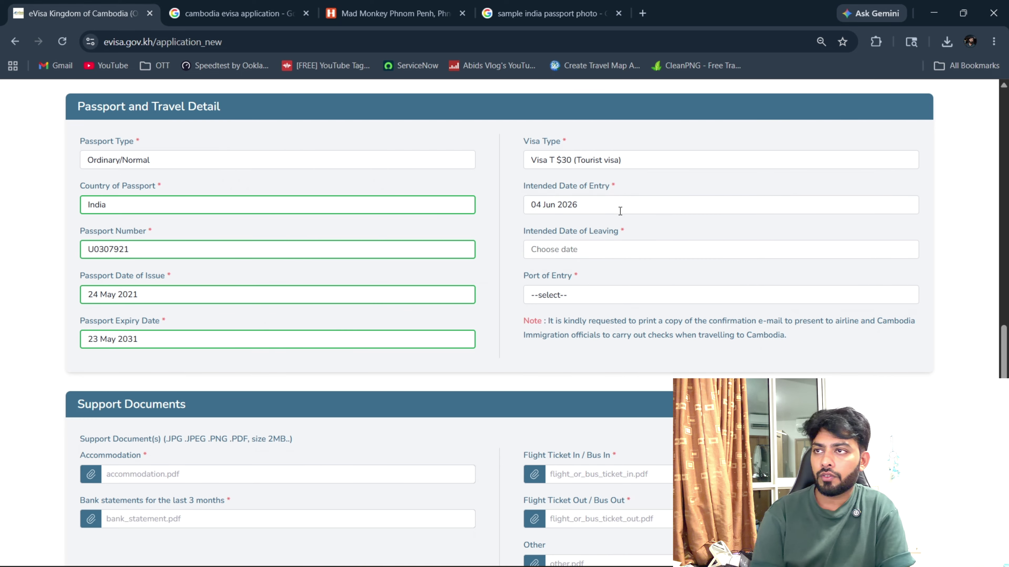
pyautogui.click(602, 240)
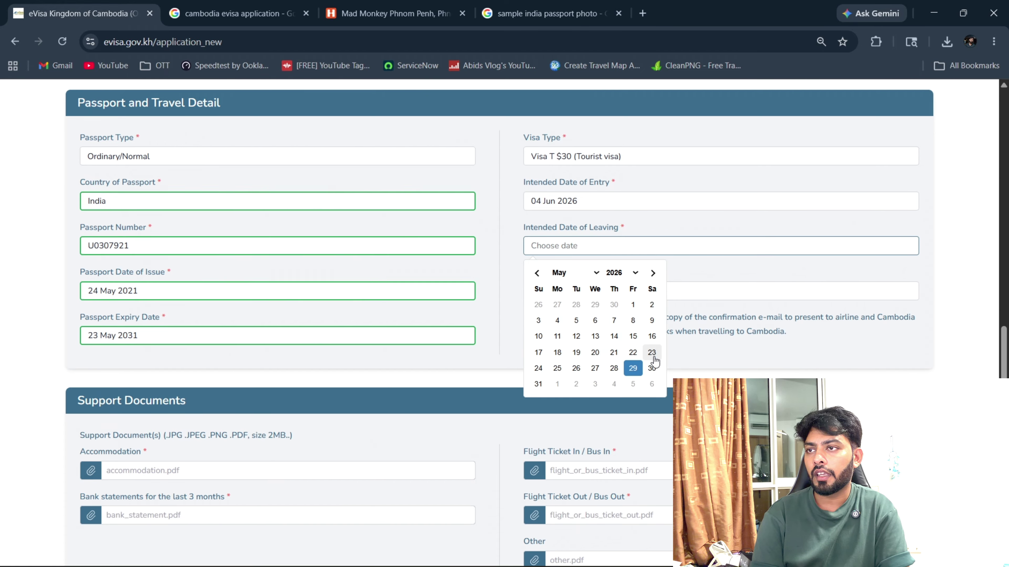
pyautogui.scroll(-5, 635, 278)
pyautogui.scroll(3, 626, 257)
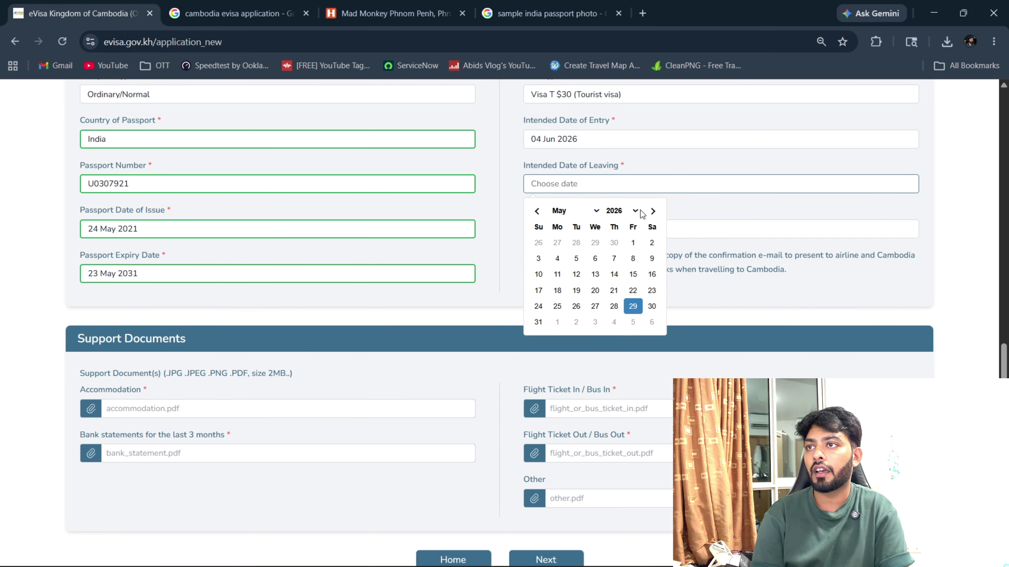
pyautogui.click(595, 211)
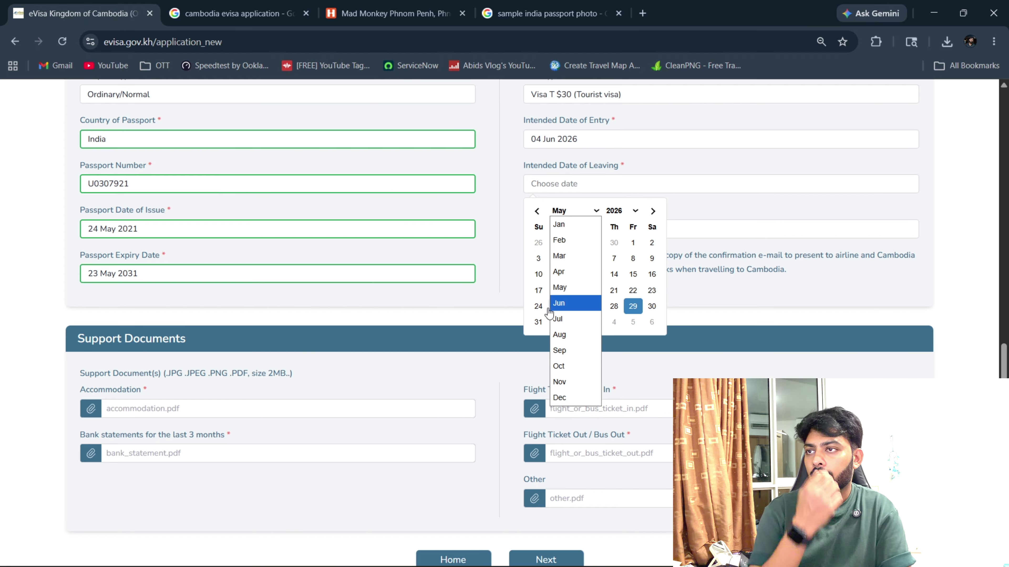
pyautogui.click(576, 316)
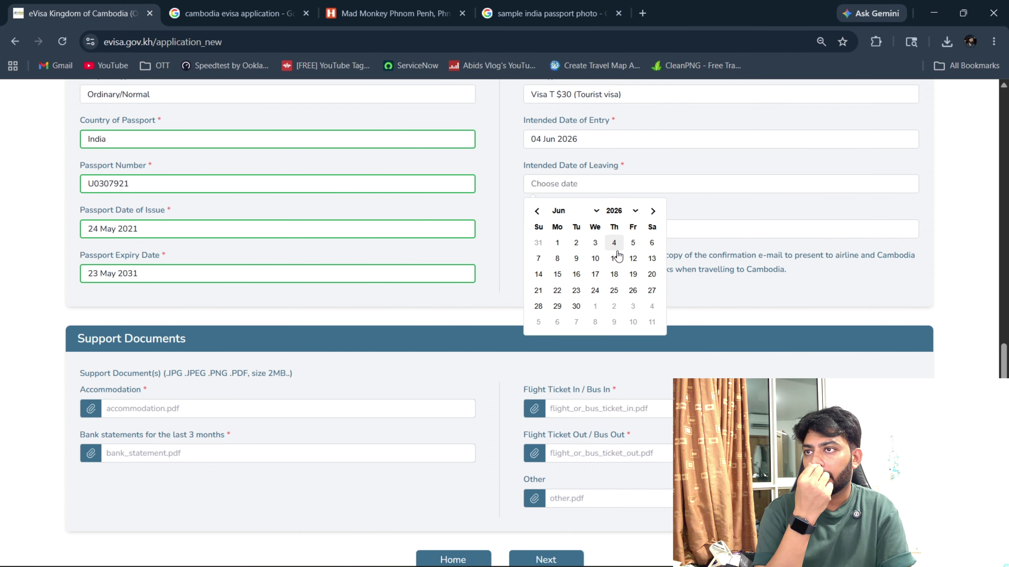
pyautogui.click(614, 259)
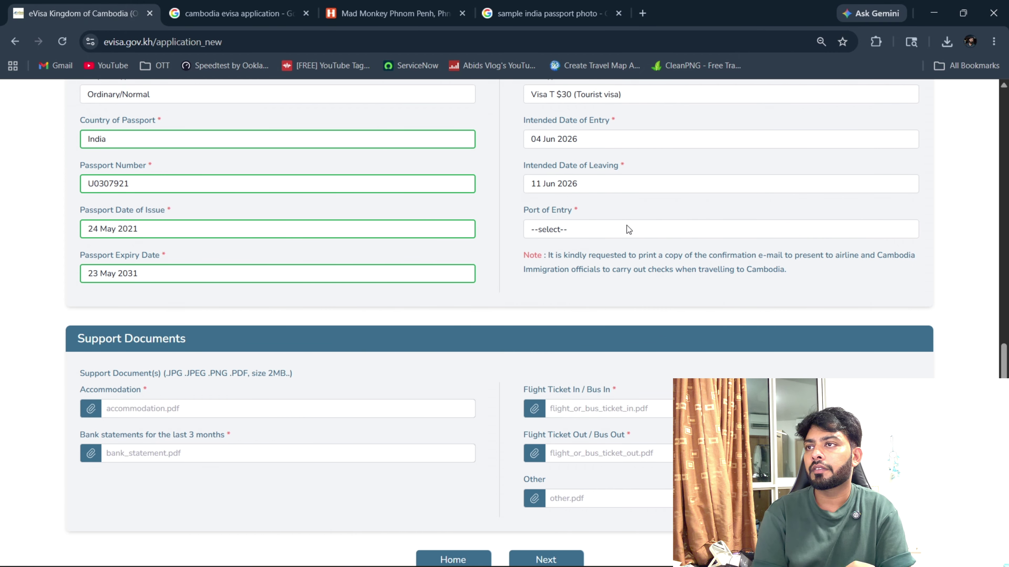
pyautogui.scroll(2, 612, 238)
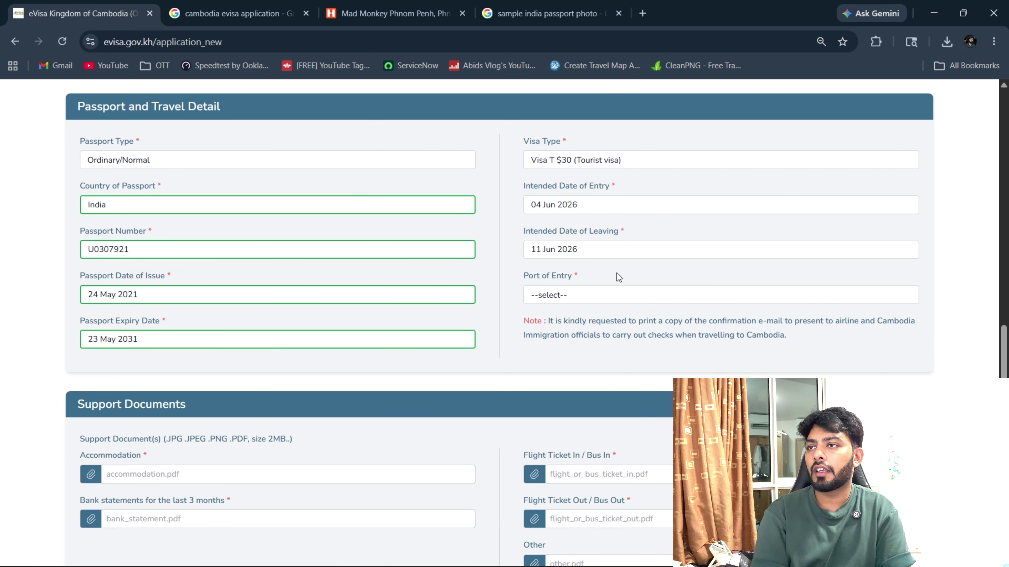
# Choose Techo International Airport (KTI) as the port of entry.
pyautogui.click(613, 303)
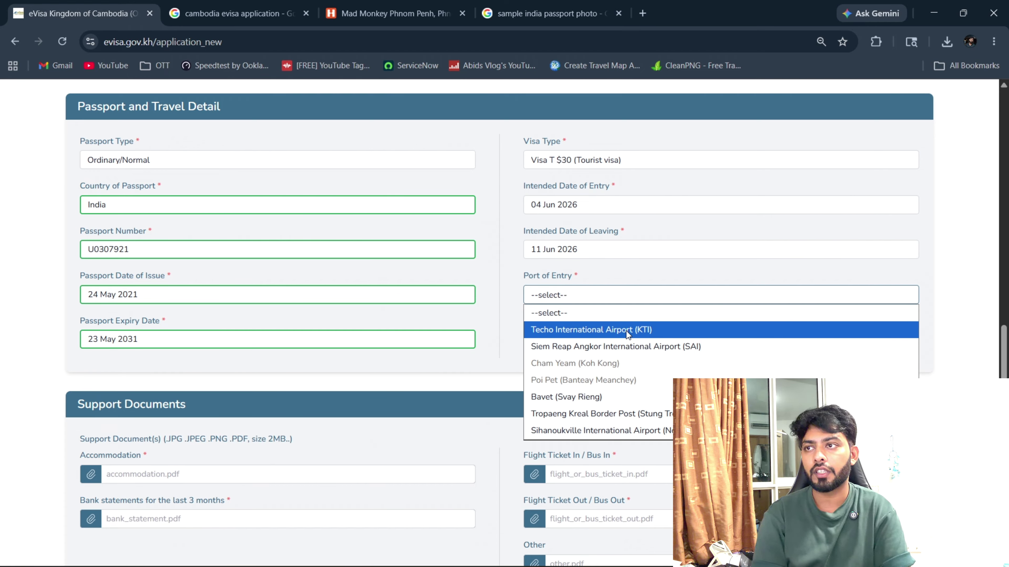
pyautogui.click(626, 331)
pyautogui.scroll(-5, 478, 382)
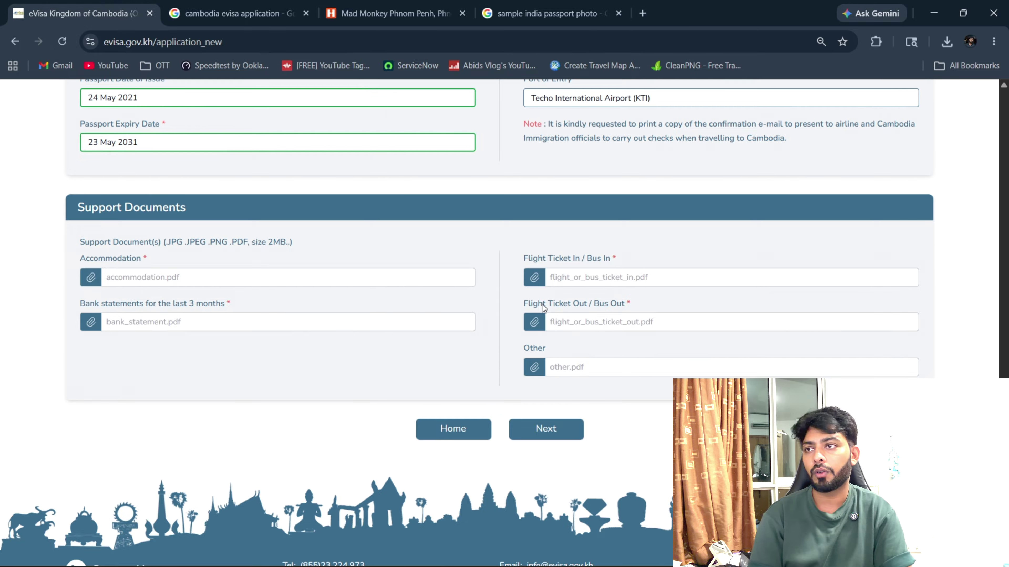
# Attach CAD_UDEMY_DUMPS.pdf as the accommodation proof and the bank statements.
pyautogui.click(653, 278)
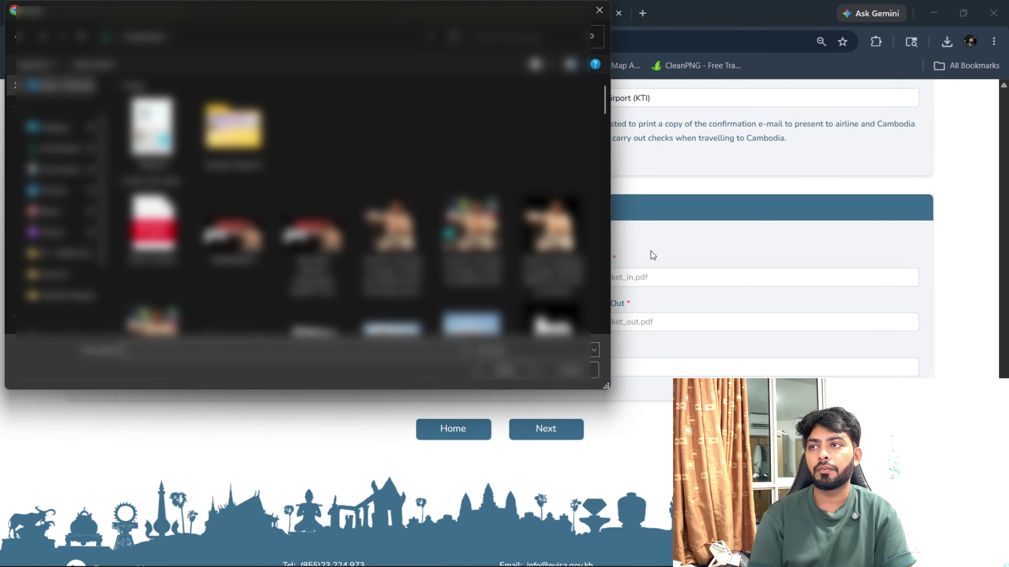
pyautogui.click(570, 370)
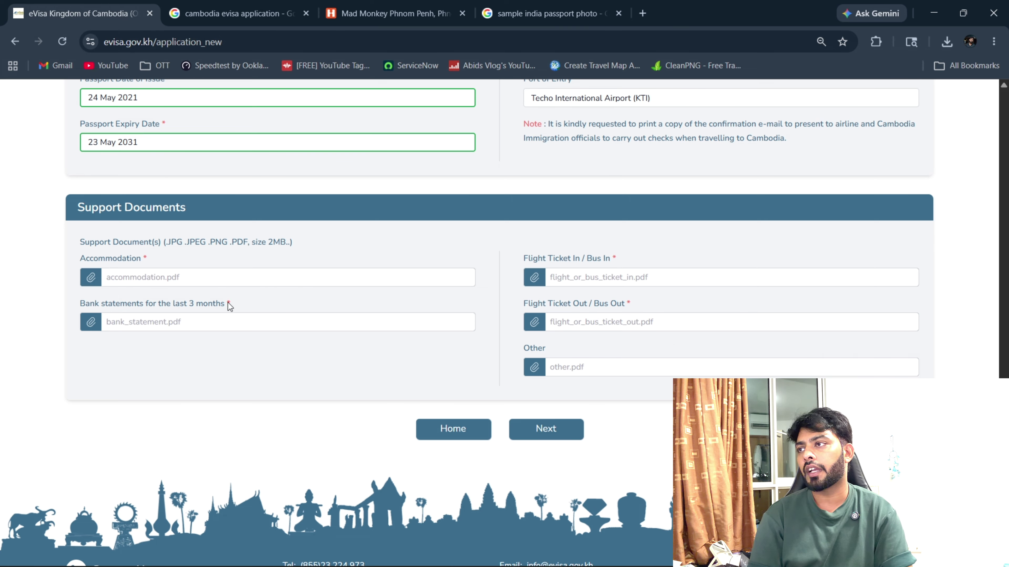
pyautogui.click(175, 278)
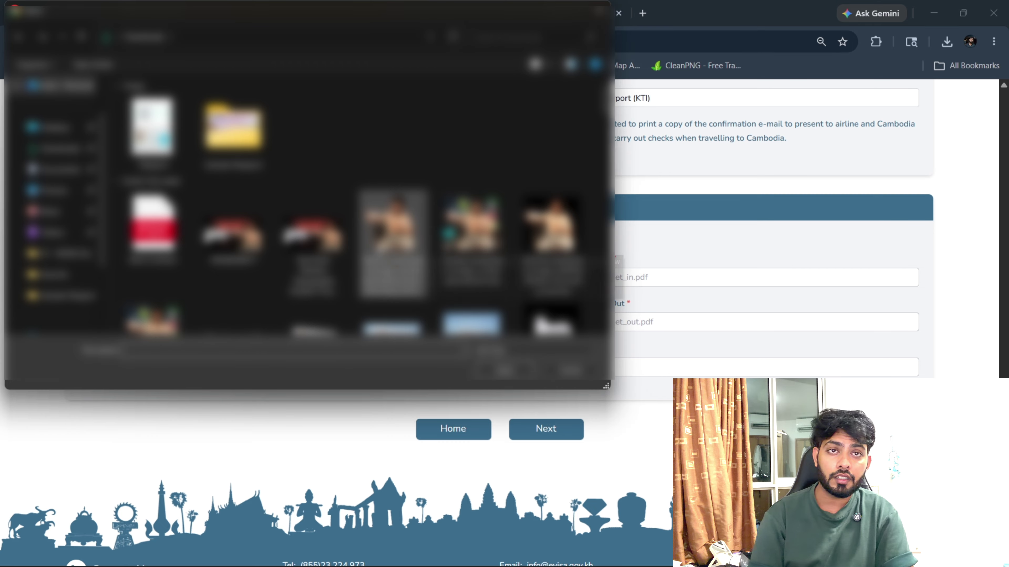
pyautogui.doubleClick(319, 292)
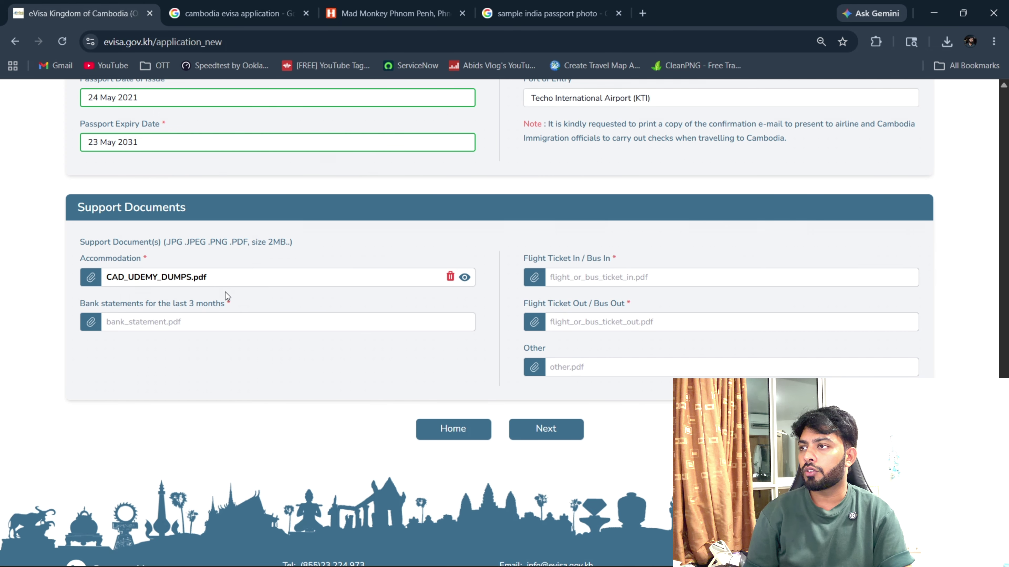
pyautogui.click(269, 322)
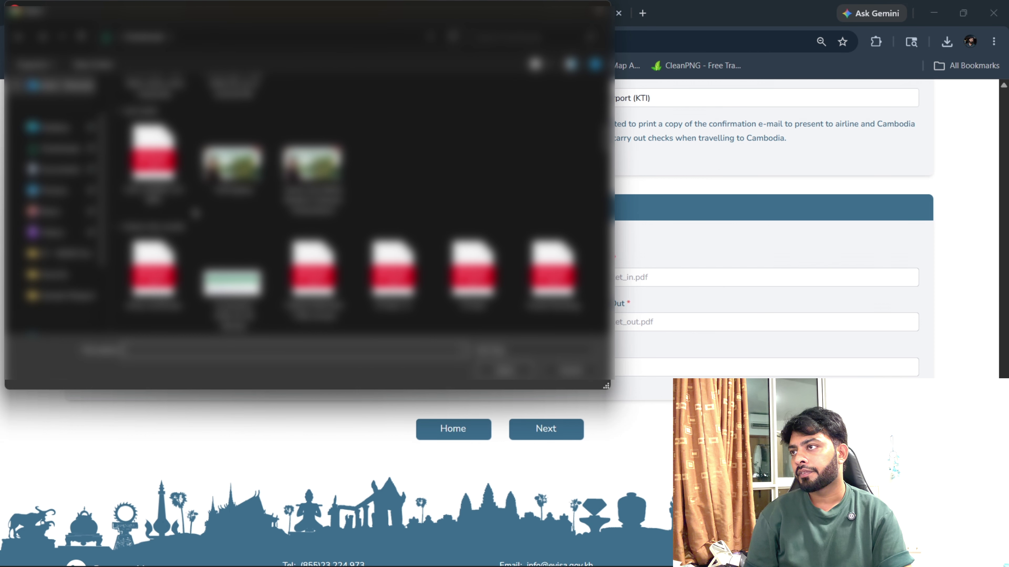
pyautogui.click(153, 159)
pyautogui.click(501, 370)
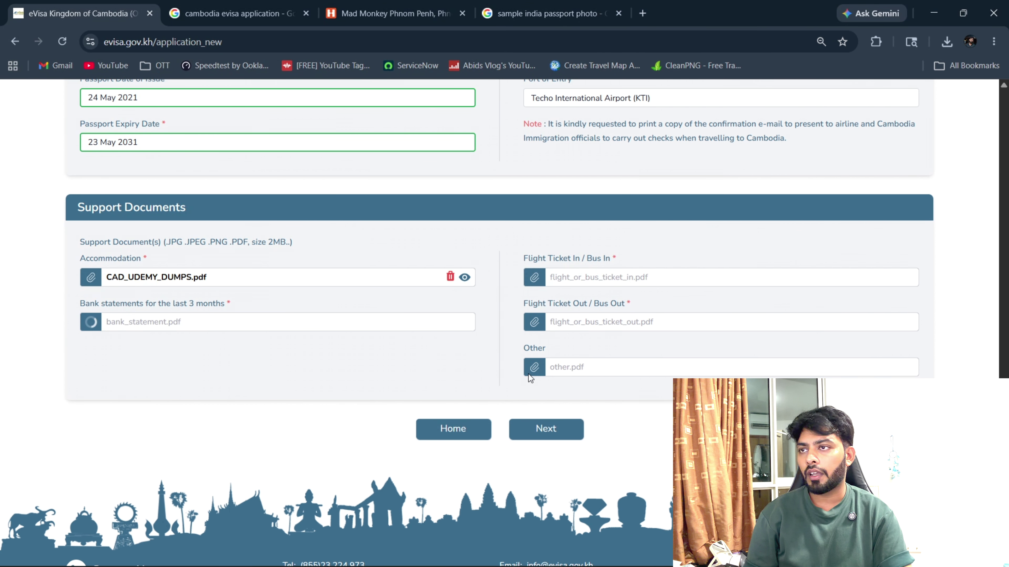
# Attach CAD_UDEMY_DUMPS.pdf as the inbound and outbound flight tickets, then try Next.
pyautogui.click(610, 277)
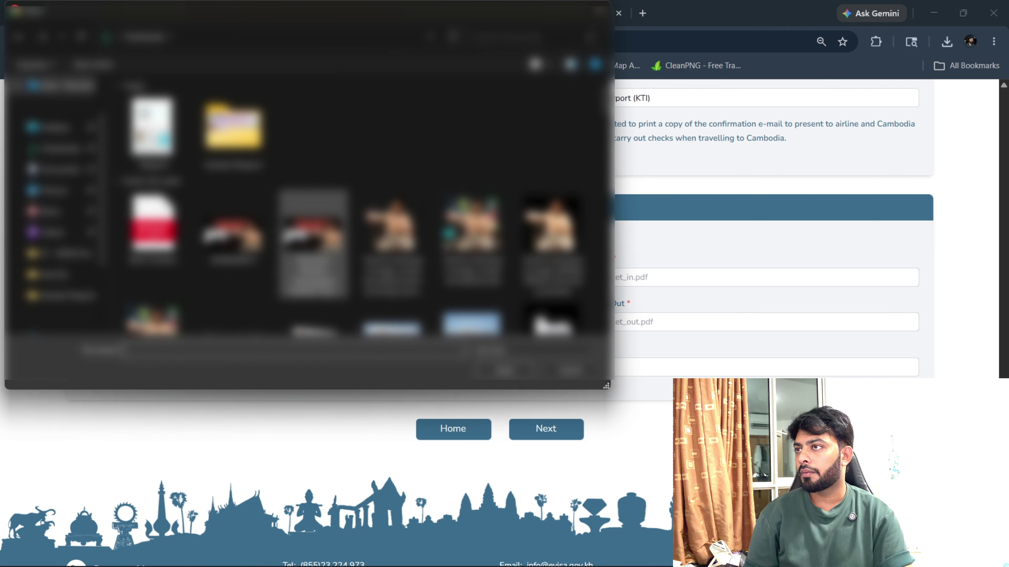
pyautogui.click(153, 158)
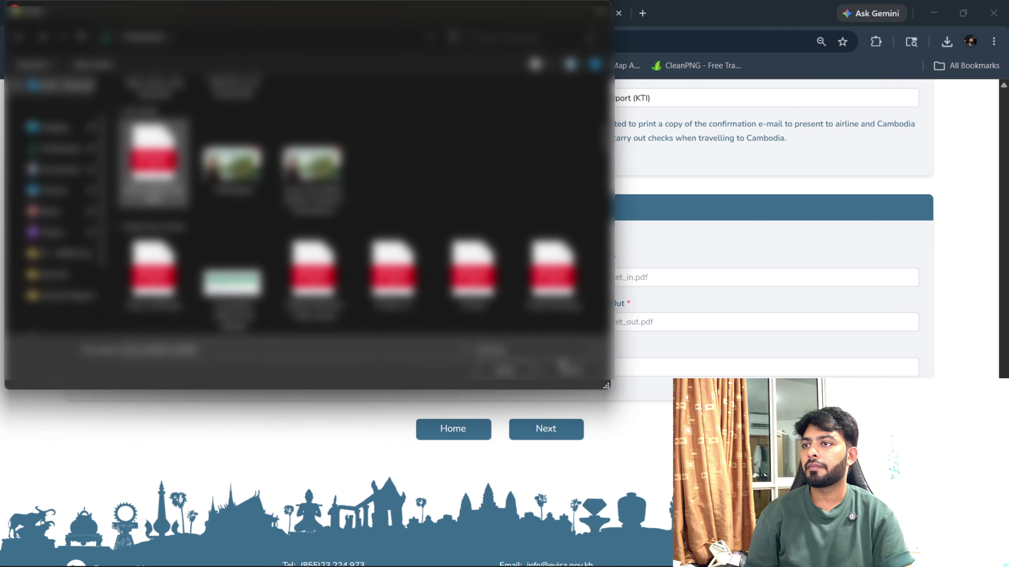
pyautogui.click(504, 369)
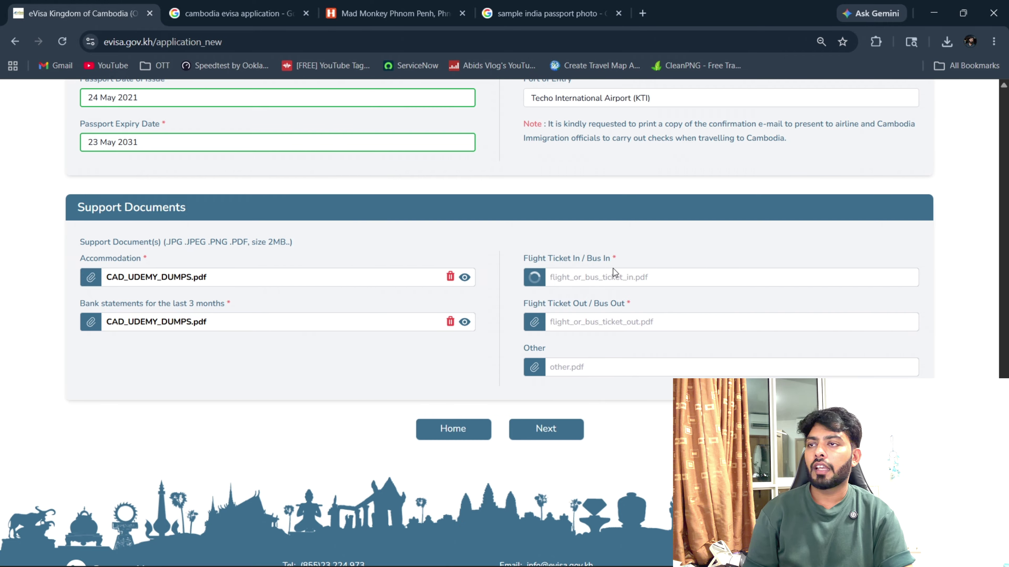
pyautogui.click(626, 329)
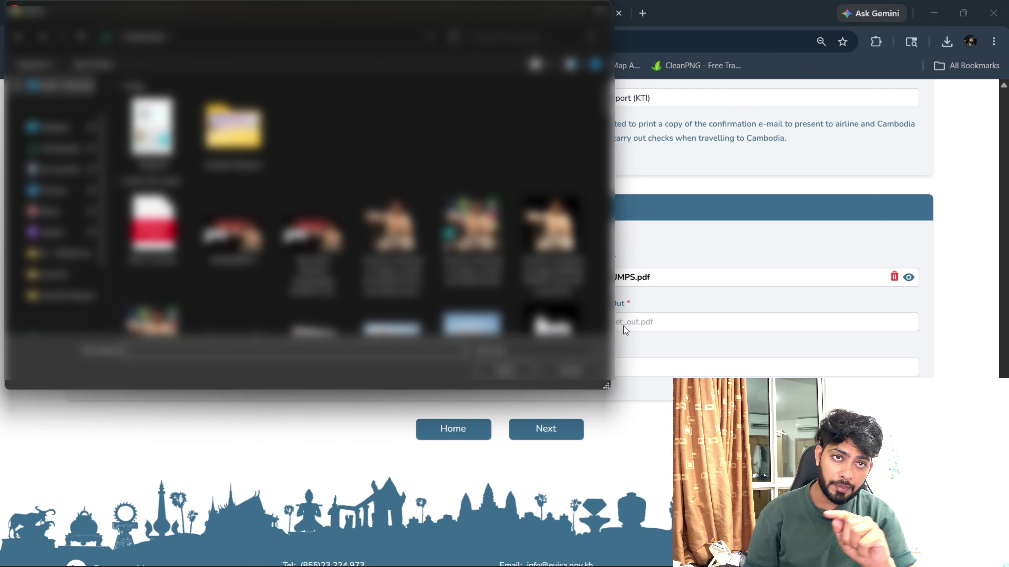
pyautogui.scroll(-5, 332, 250)
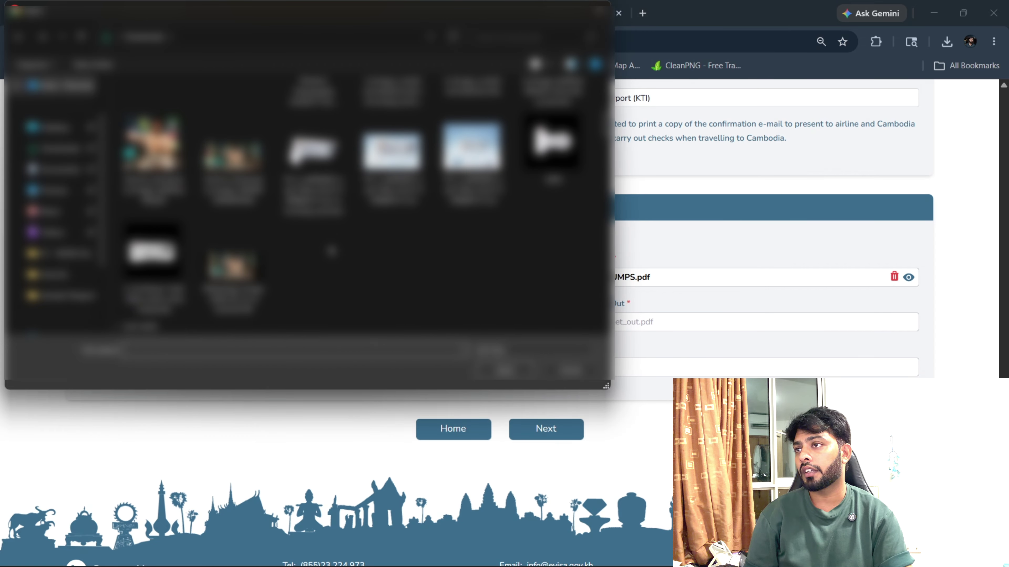
pyautogui.scroll(-5, 331, 251)
pyautogui.scroll(3, 191, 202)
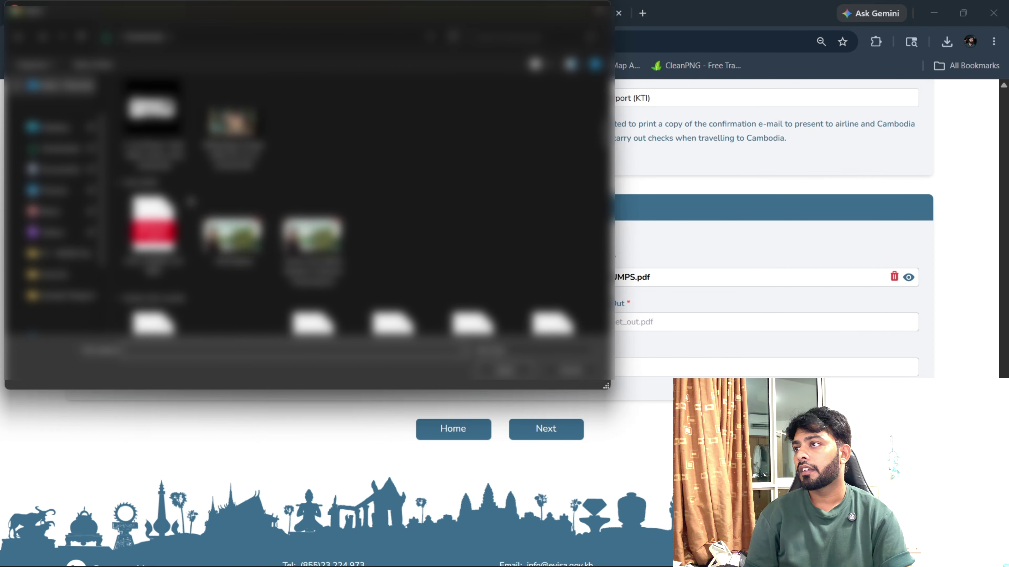
pyautogui.click(156, 243)
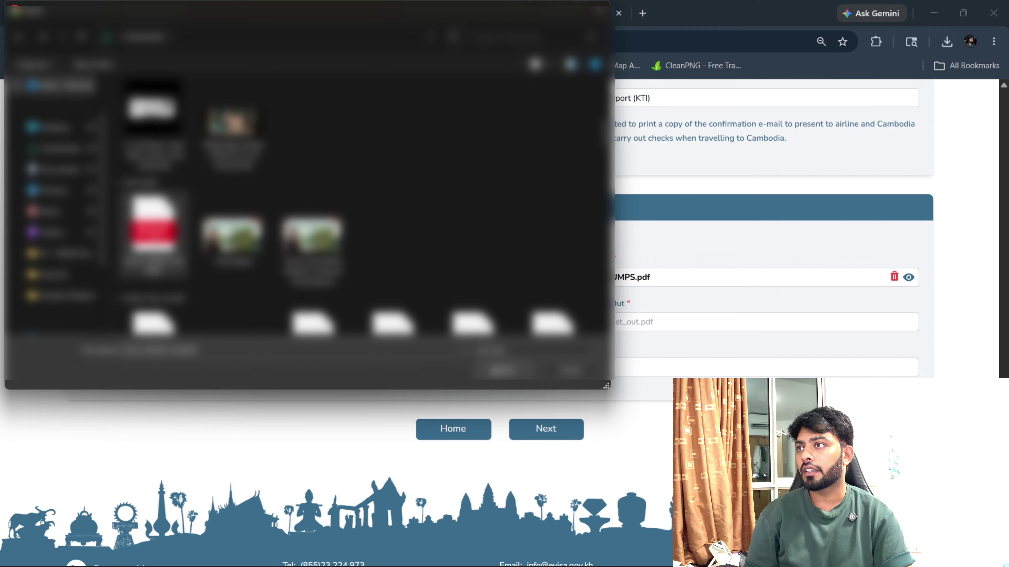
pyautogui.click(502, 371)
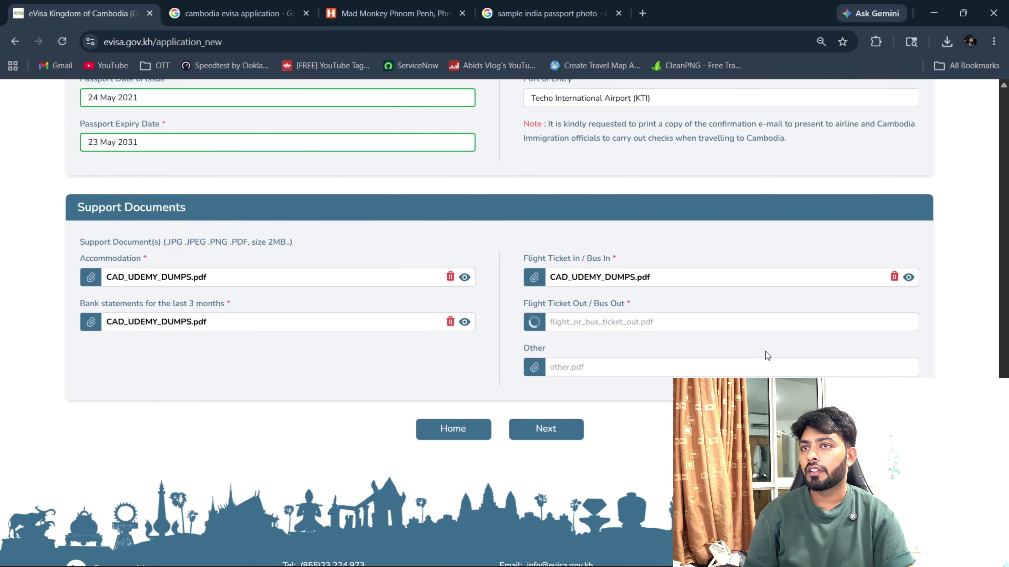
pyautogui.click(575, 425)
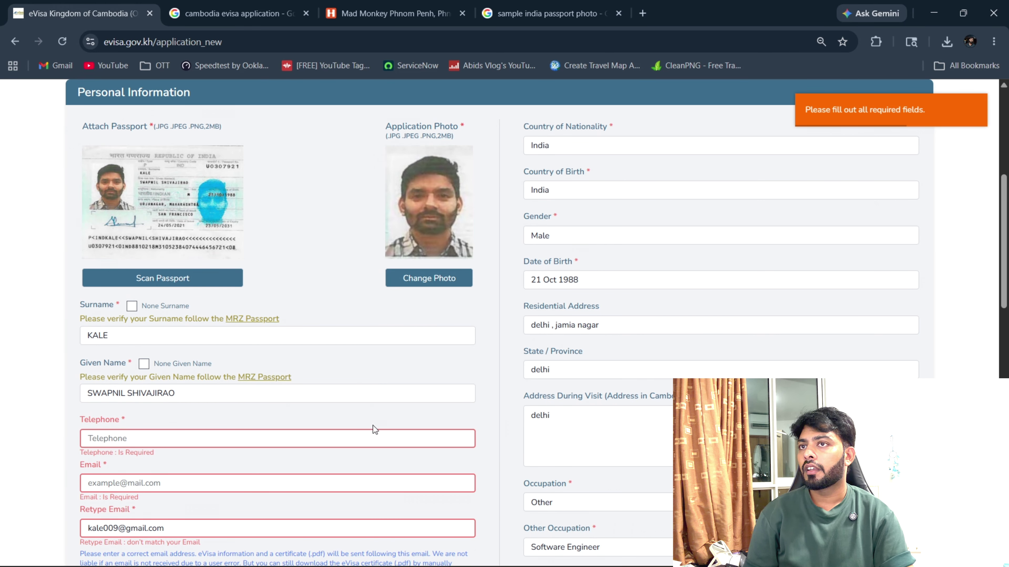
# Correct the surname's stray letter and the last letter of the given name.
pyautogui.click(156, 337)
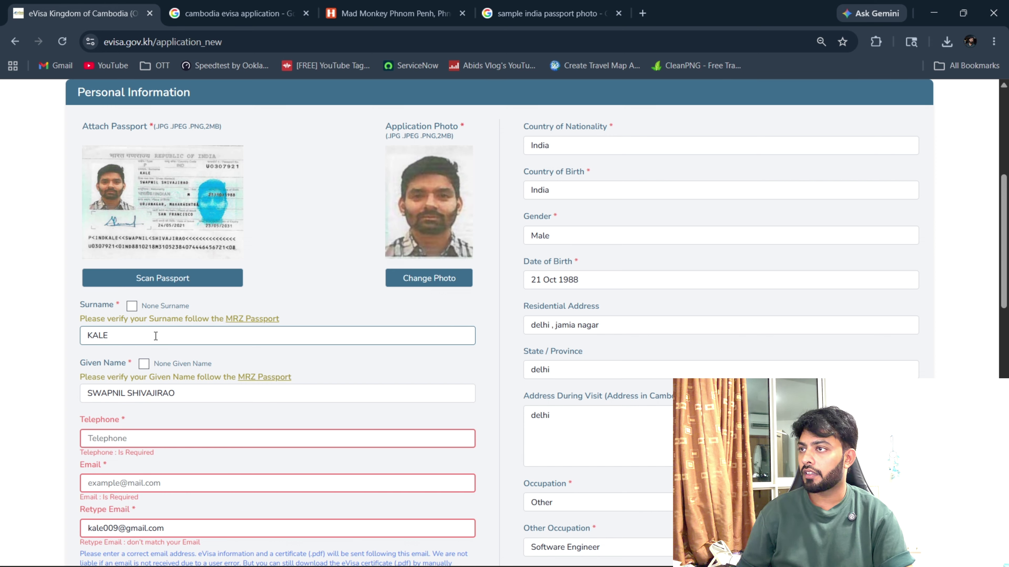
pyautogui.write('E')
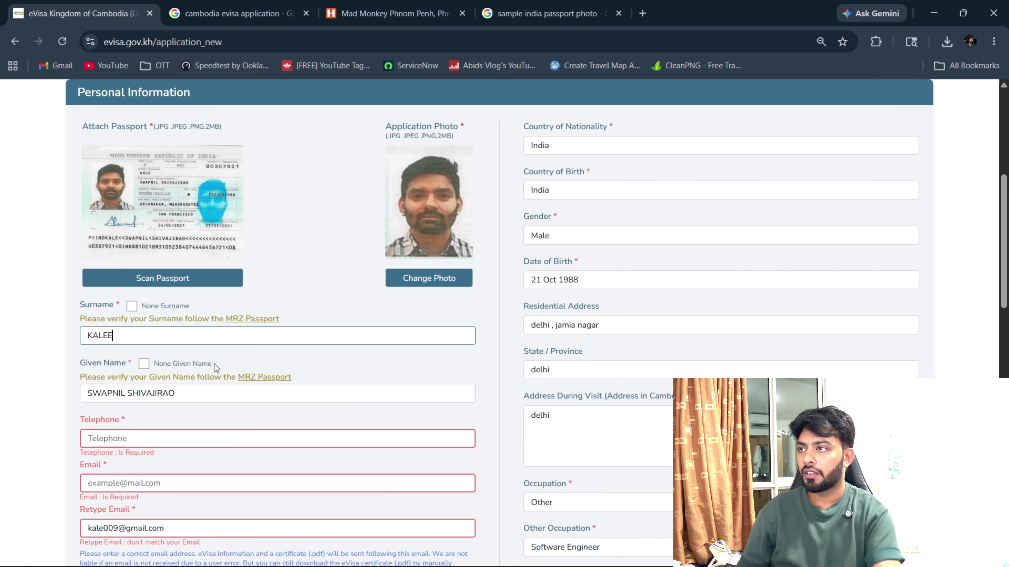
pyautogui.press('BackSpace')
pyautogui.click(238, 363)
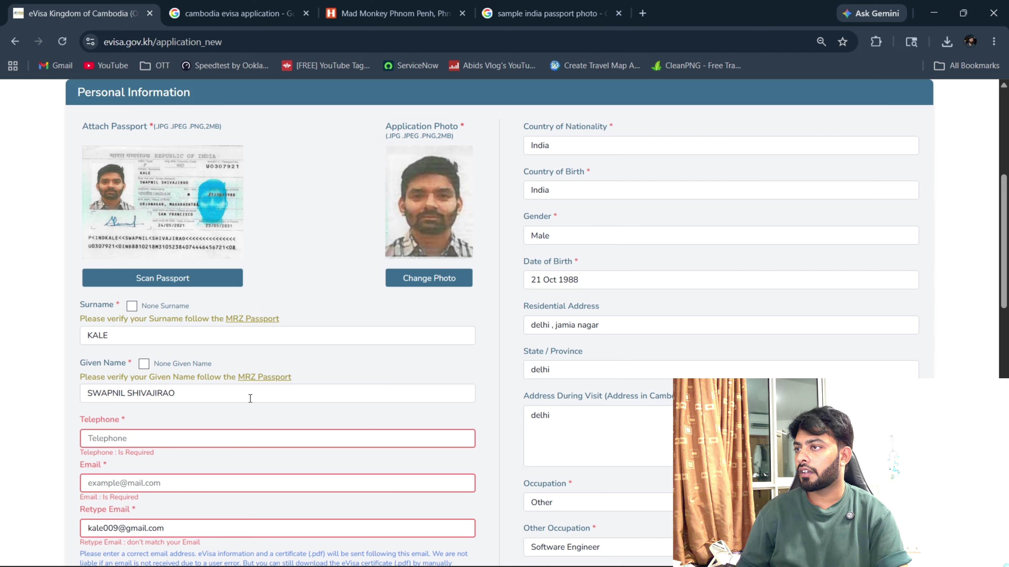
pyautogui.click(245, 393)
pyautogui.press('BackSpace')
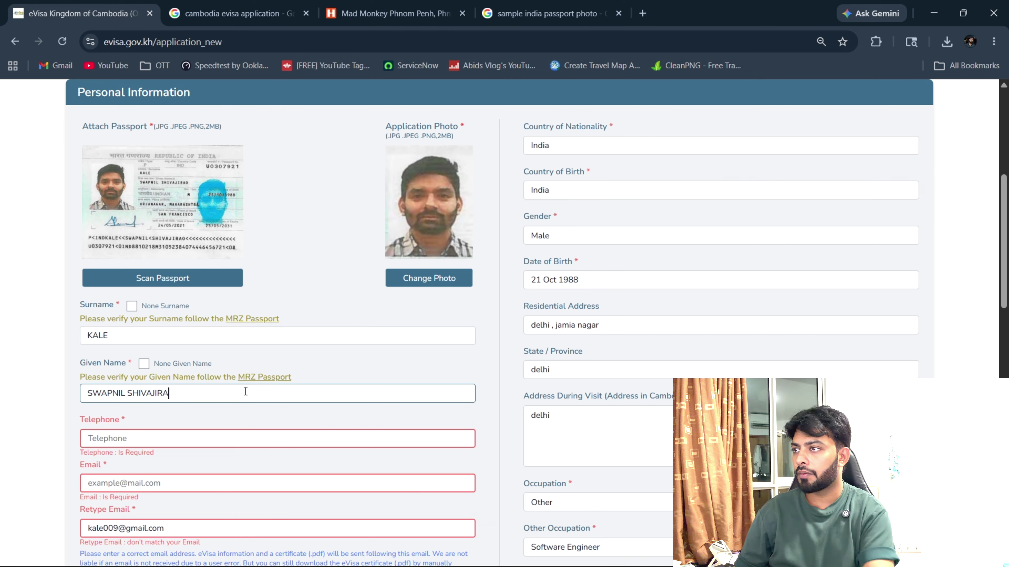
pyautogui.write('O')
pyautogui.scroll(-3, 250, 402)
# Enter the applicant's telephone number.
pyautogui.click(217, 319)
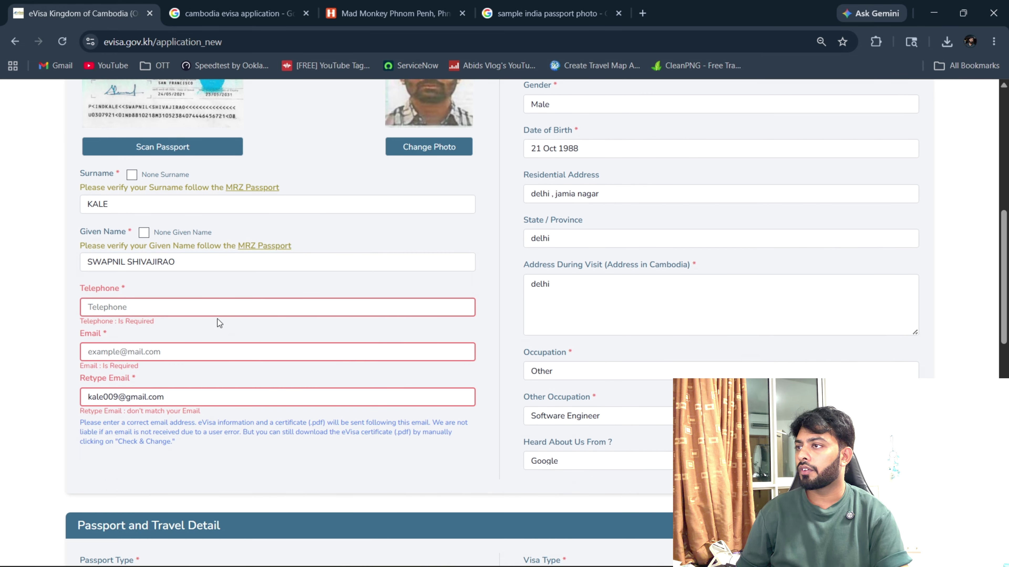
pyautogui.write('9')
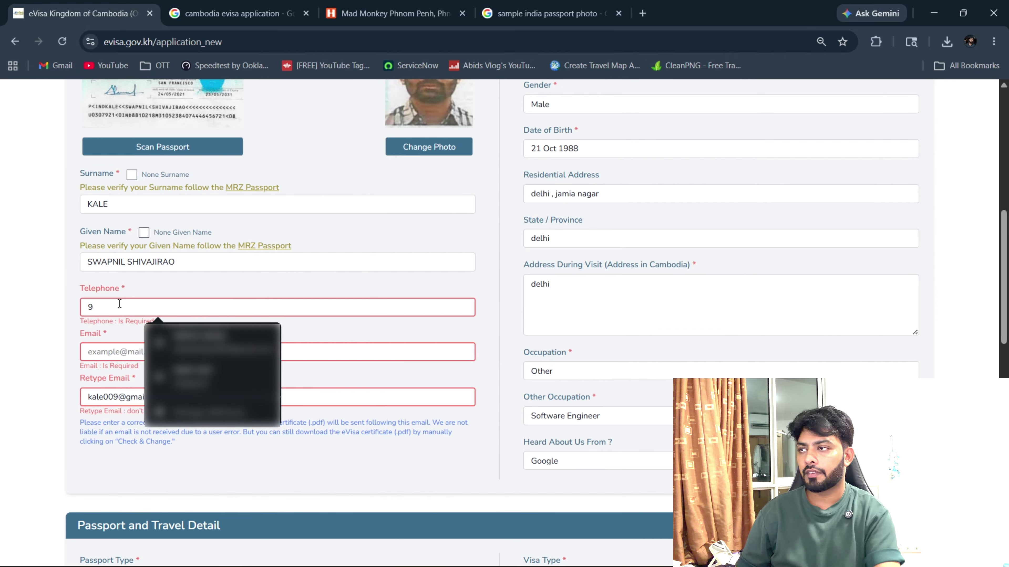
pyautogui.press('BackSpace')
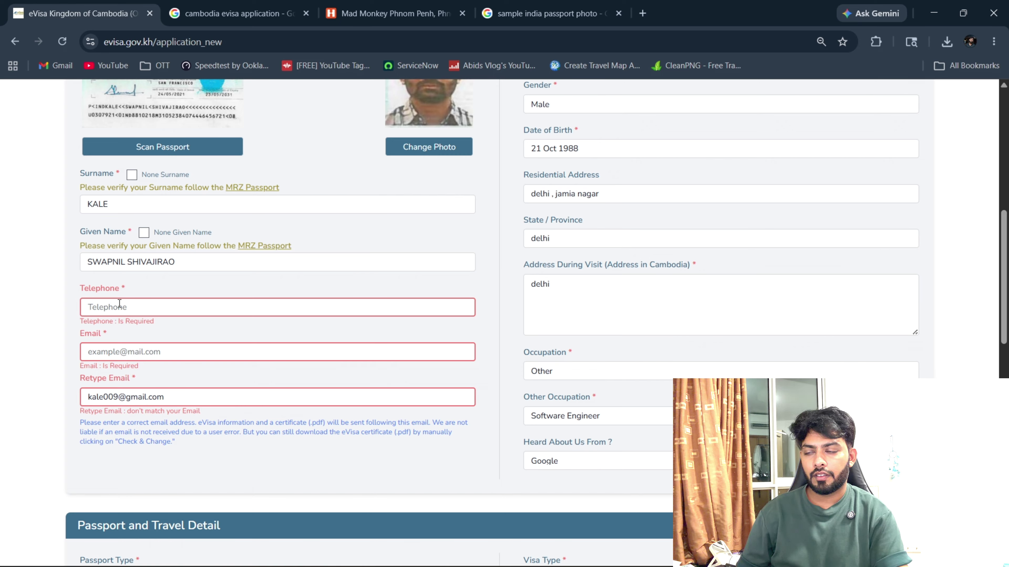
pyautogui.write('98')
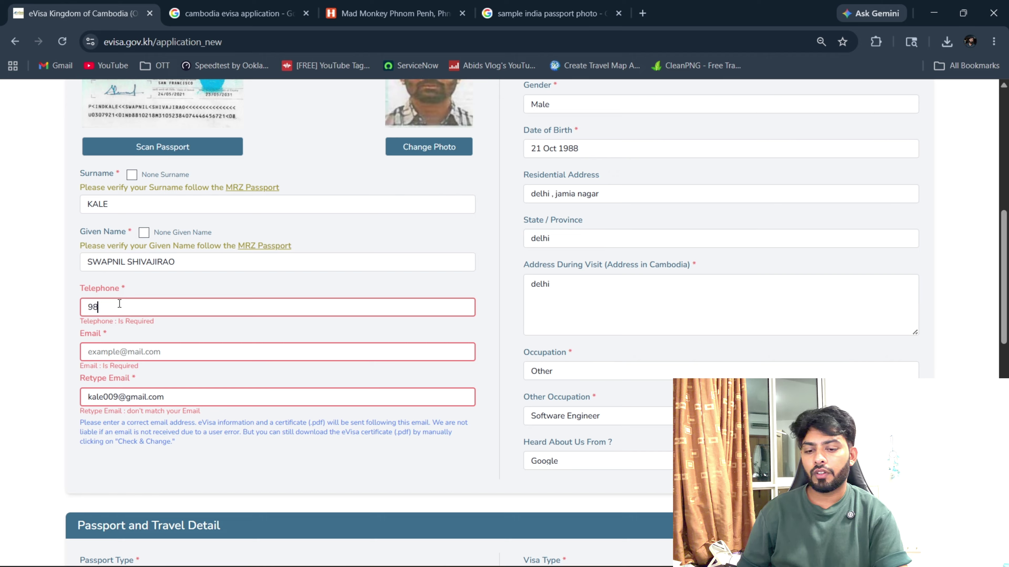
pyautogui.write('999999')
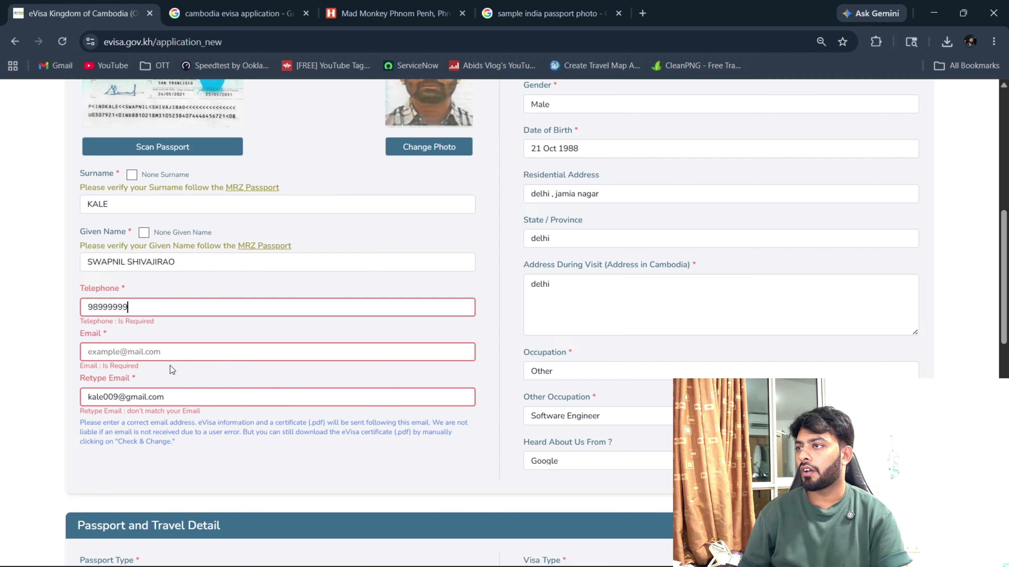
# Paste the applicant's e-mail into Email and retype it in Retype Email so both match.
pyautogui.moveTo(175, 399); pyautogui.dragTo(78, 406)
pyautogui.hotkey('ctrl', 'c')
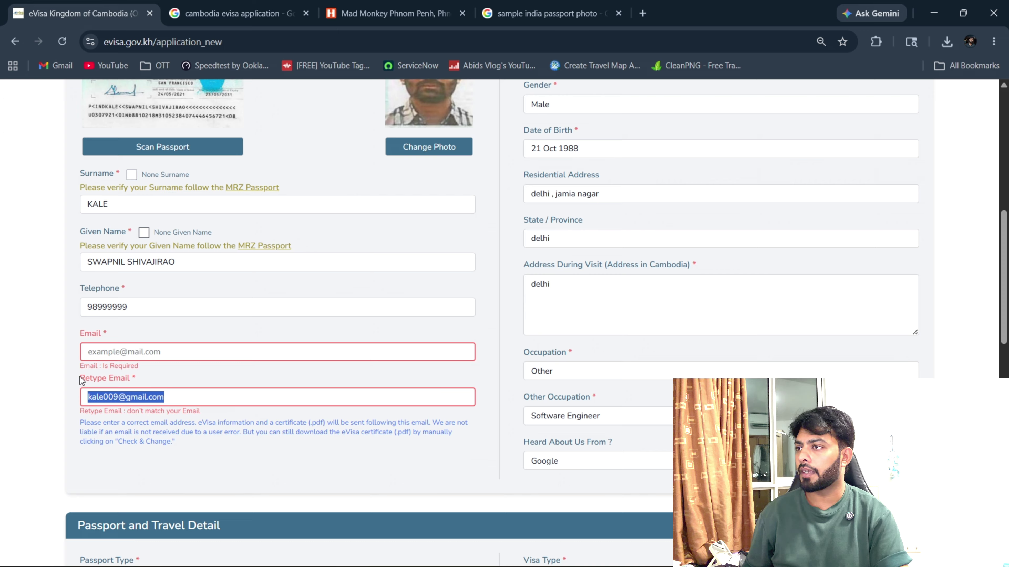
pyautogui.click(104, 352)
pyautogui.hotkey('ctrl', 'v')
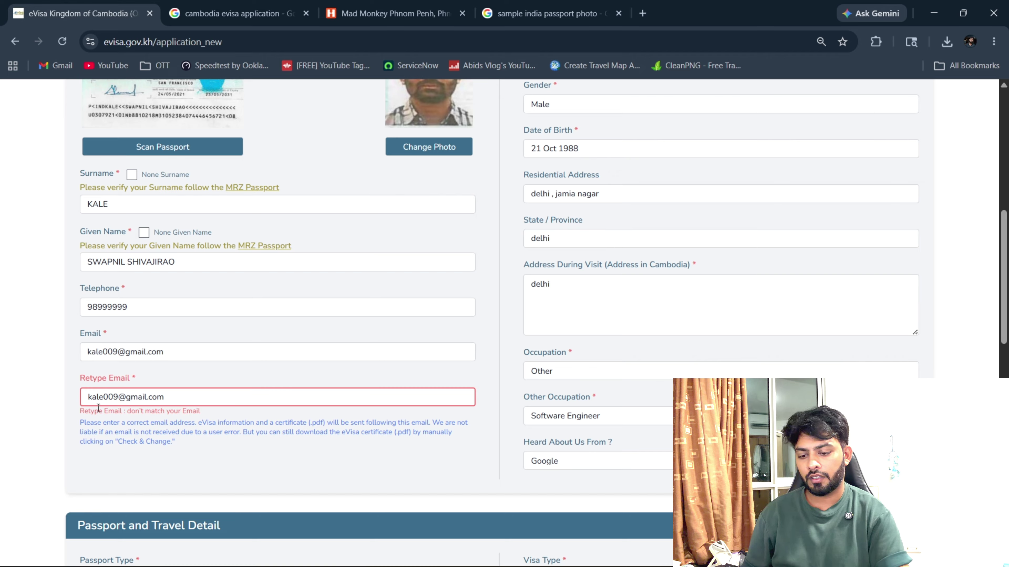
pyautogui.hotkey('ctrl', 'a')
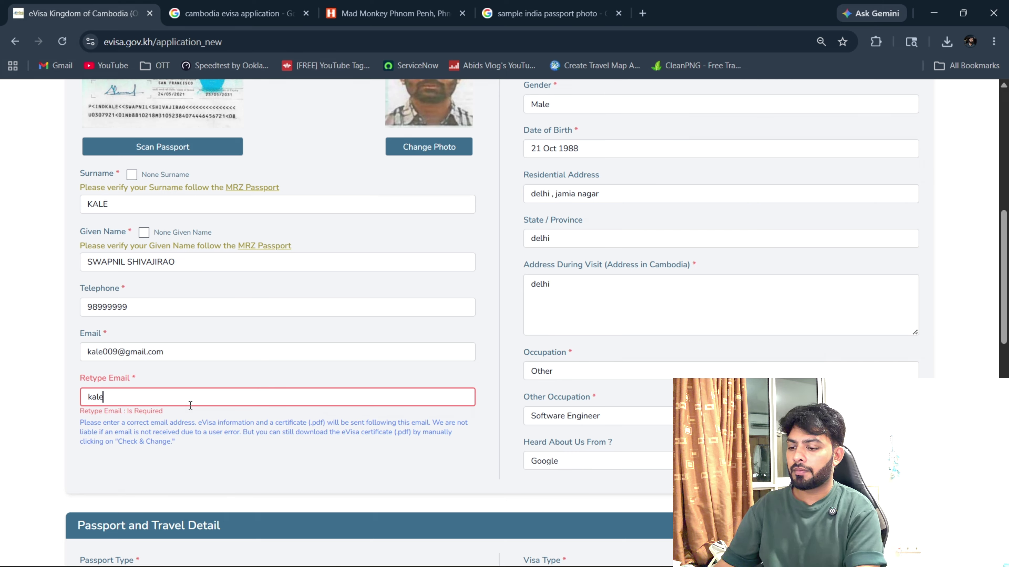
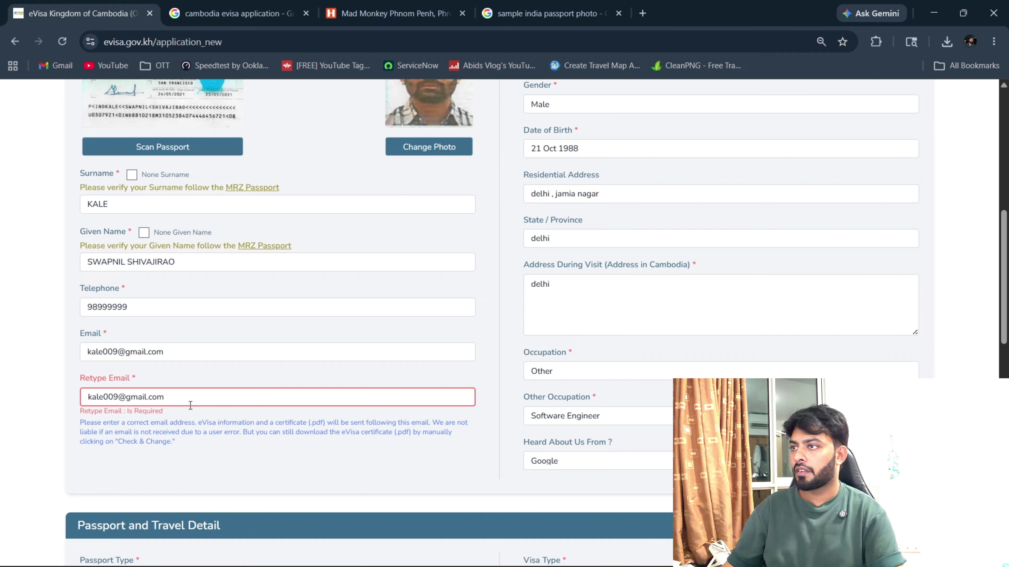
pyautogui.click(229, 380)
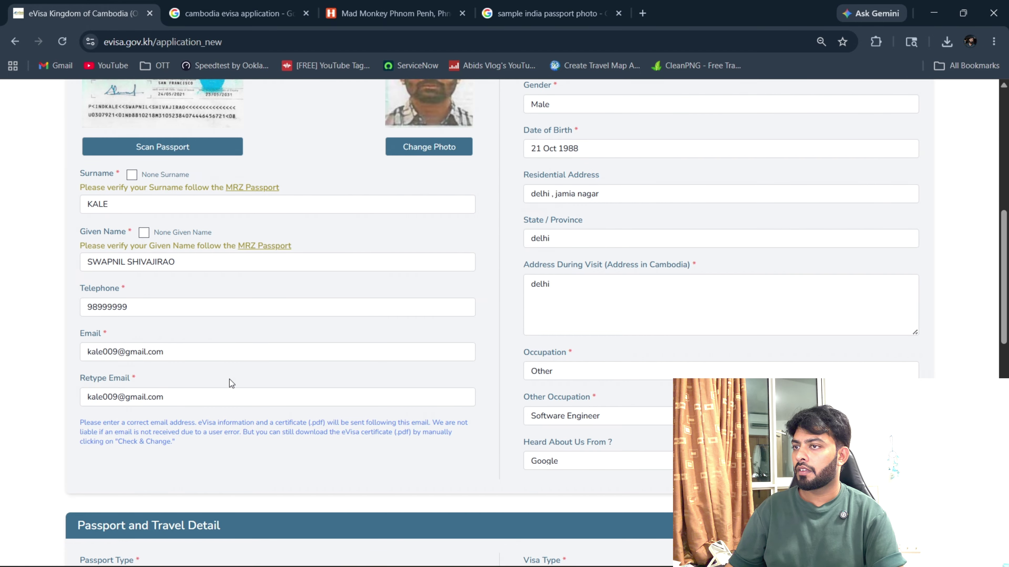
pyautogui.scroll(-10, 229, 379)
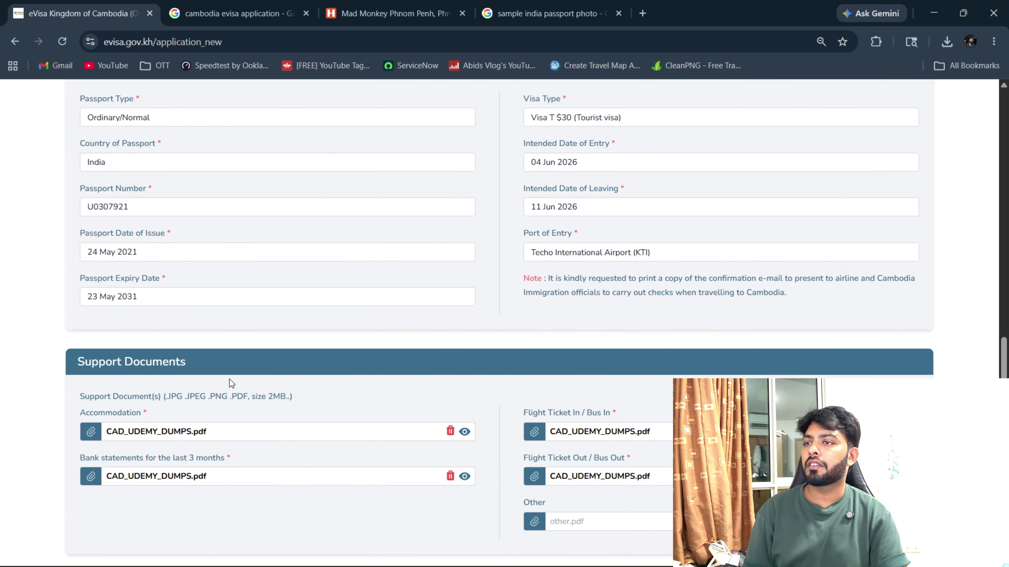
pyautogui.scroll(-6, 230, 379)
# Verify Given Name, Date of Birth, Passport Number and Expiry Date, then confirm.
pyautogui.click(561, 283)
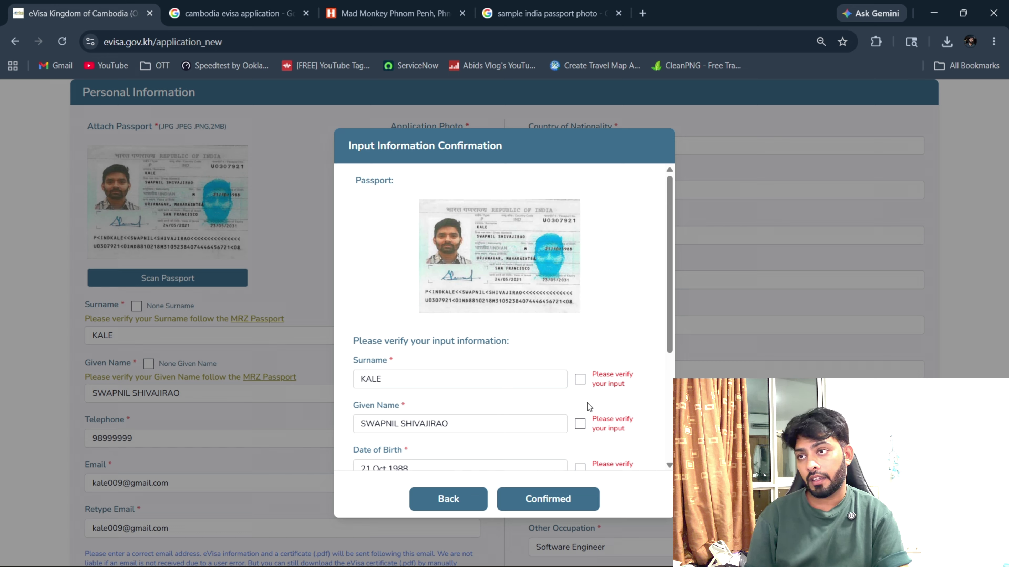
pyautogui.click(581, 428)
pyautogui.scroll(-3, 583, 428)
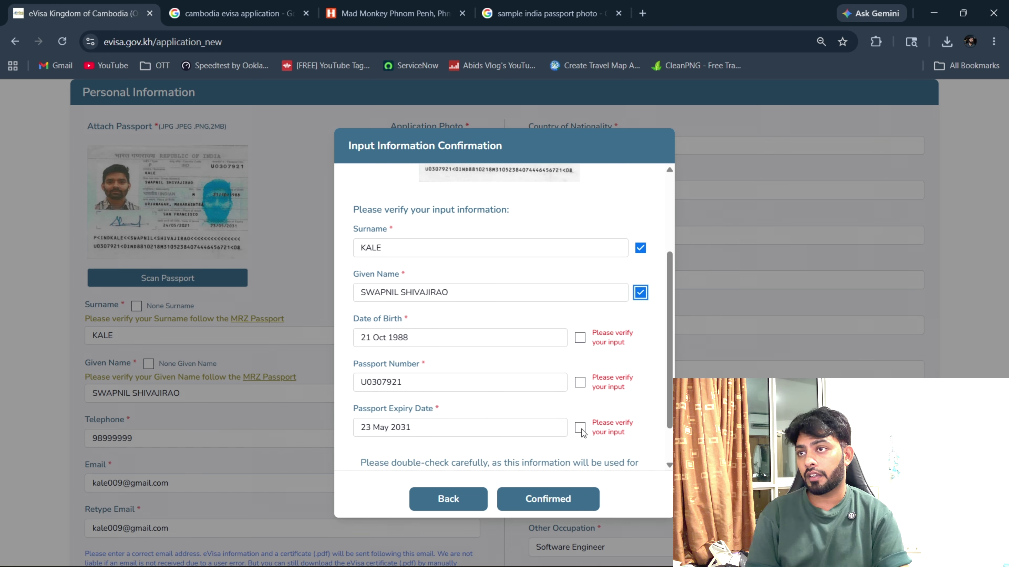
pyautogui.click(580, 338)
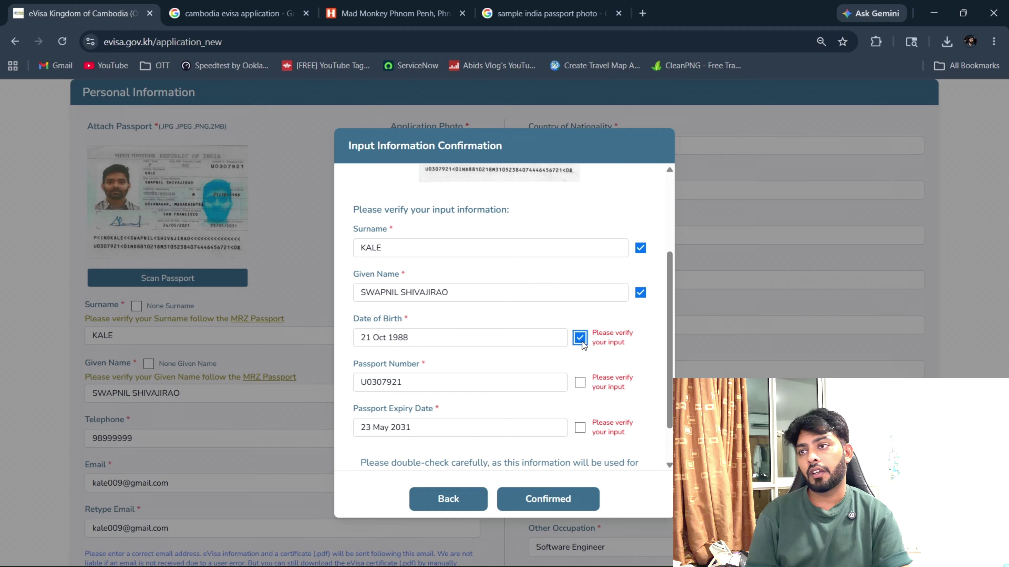
pyautogui.click(581, 382)
pyautogui.click(580, 376)
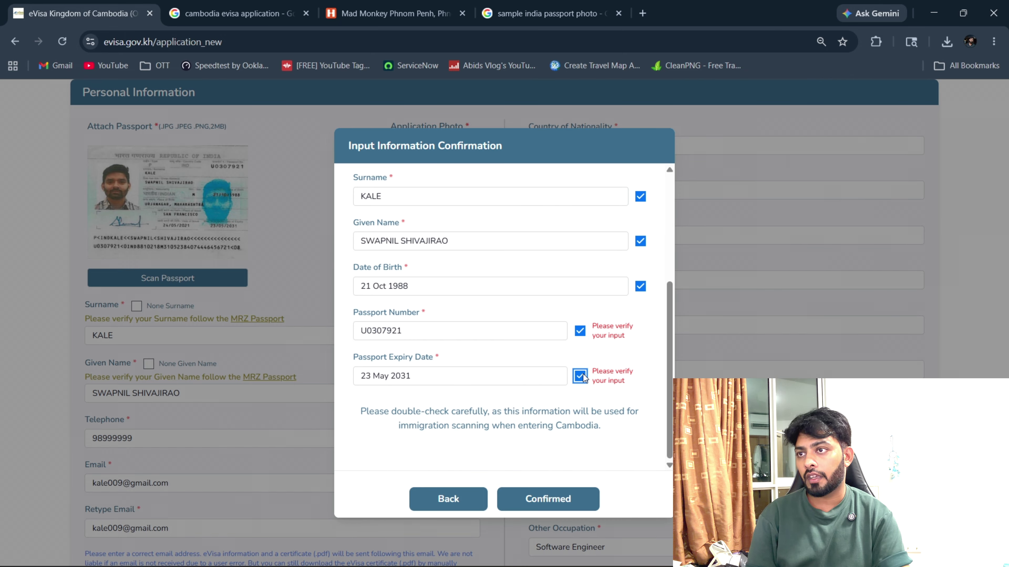
pyautogui.click(585, 495)
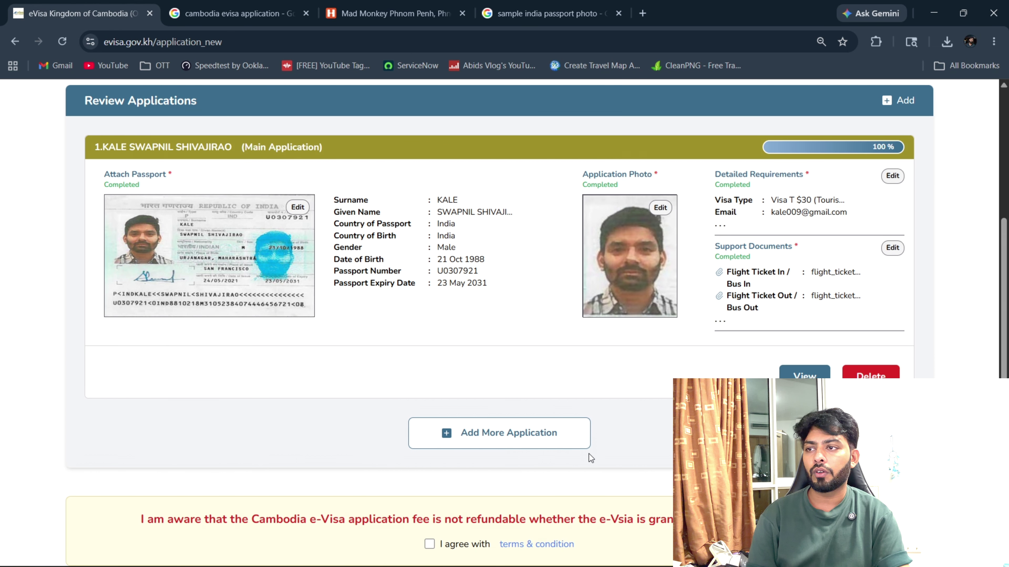
# Tick 'I agree with terms & condition' and submit the application to reach the 30.00 USD payment step.
pyautogui.scroll(-2, 589, 454)
pyautogui.click(429, 479)
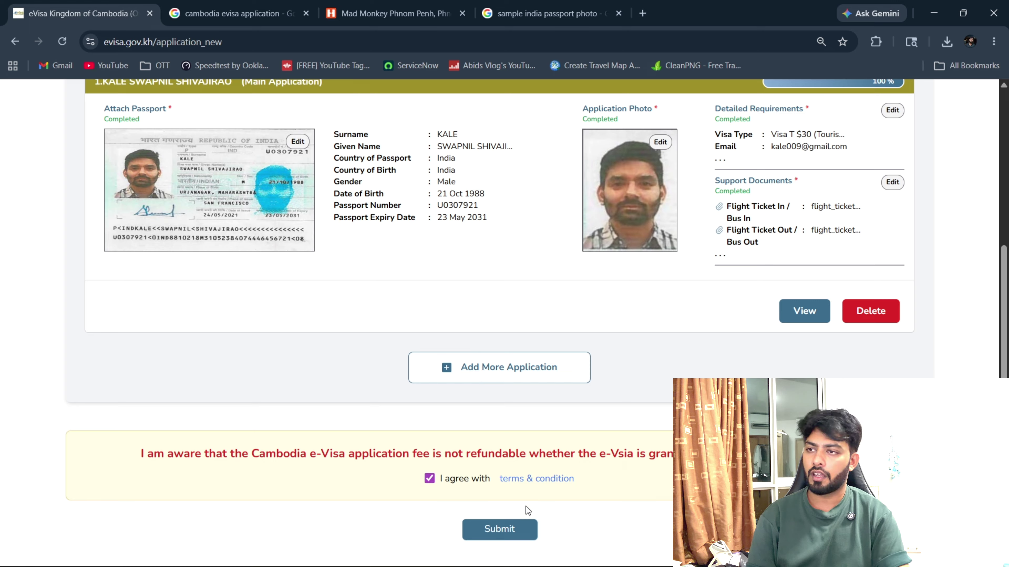
pyautogui.click(505, 529)
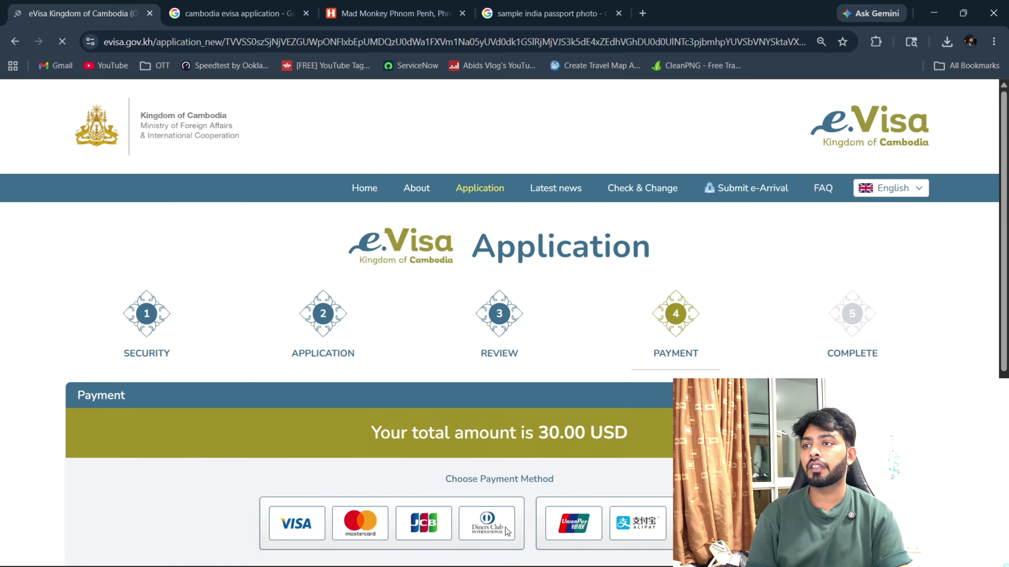
pyautogui.scroll(-4, 601, 471)
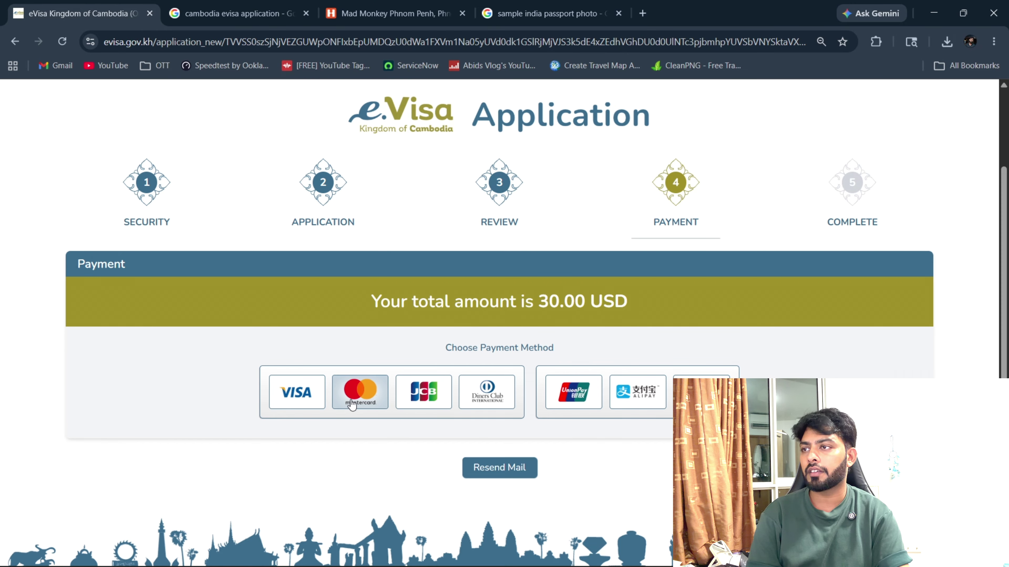
# Choose Mastercard as the payment method to open the USD $30.00 card checkout.
pyautogui.click(295, 391)
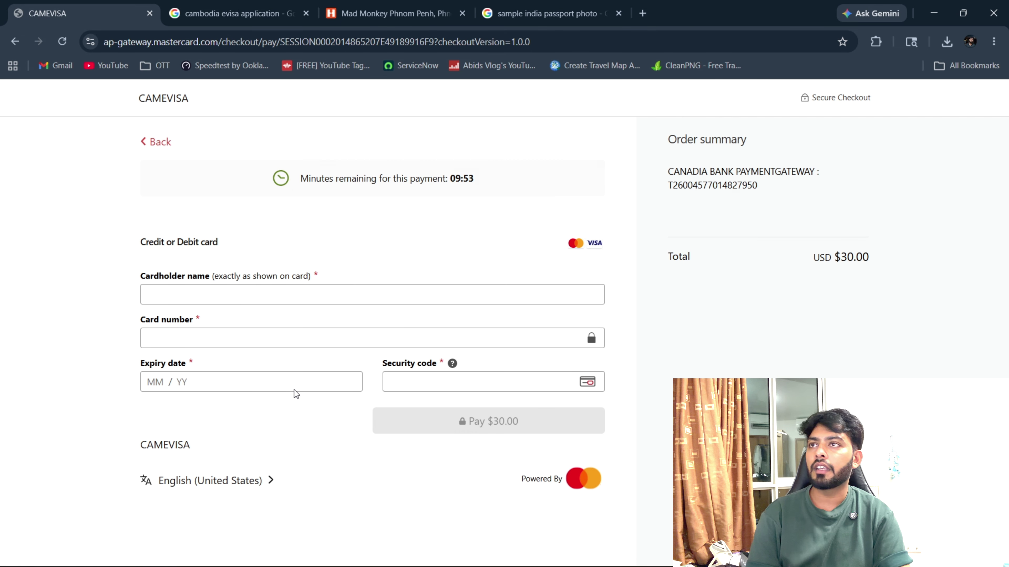
# Search Google for '30 usd in inr' in a new tab, showing 2,872.87 Indian rupees.
pyautogui.click(643, 13)
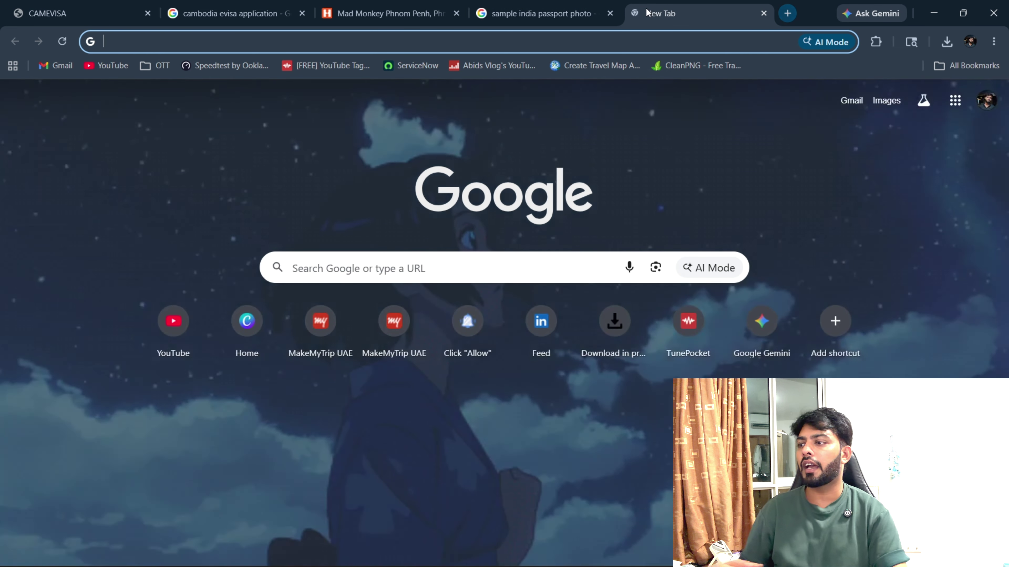
pyautogui.write('30')
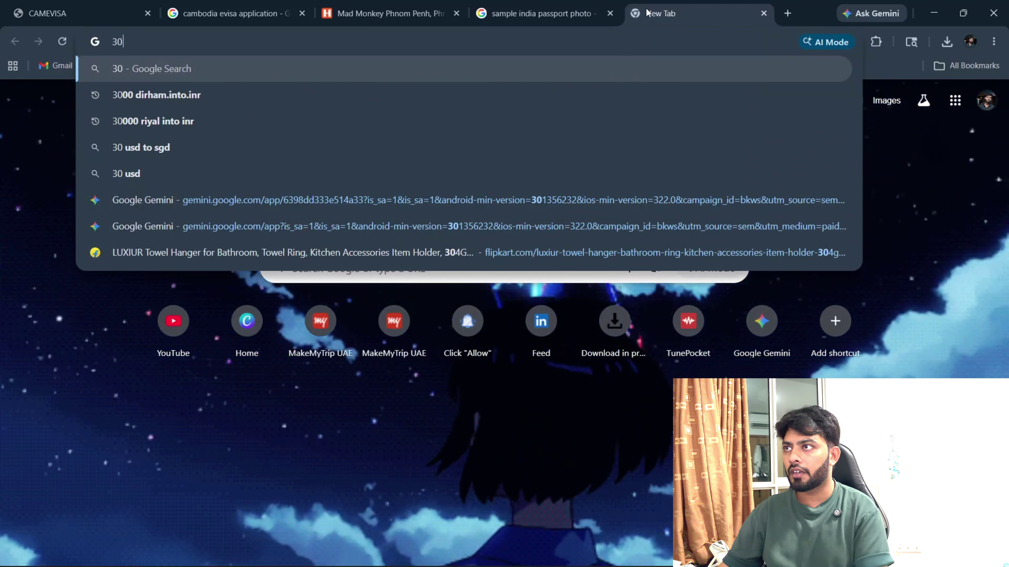
pyautogui.write(' usd in inr')
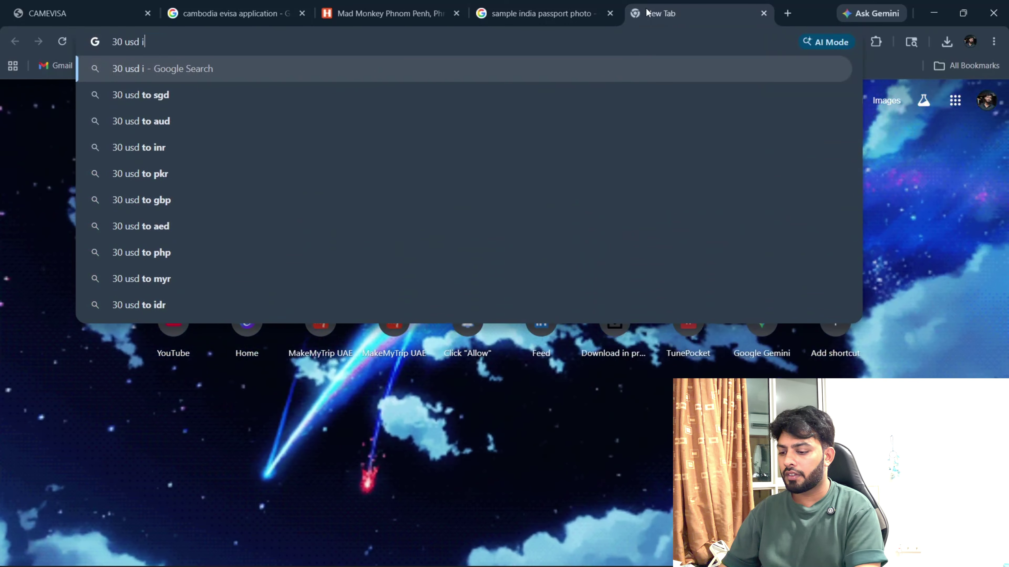
pyautogui.press('Return')
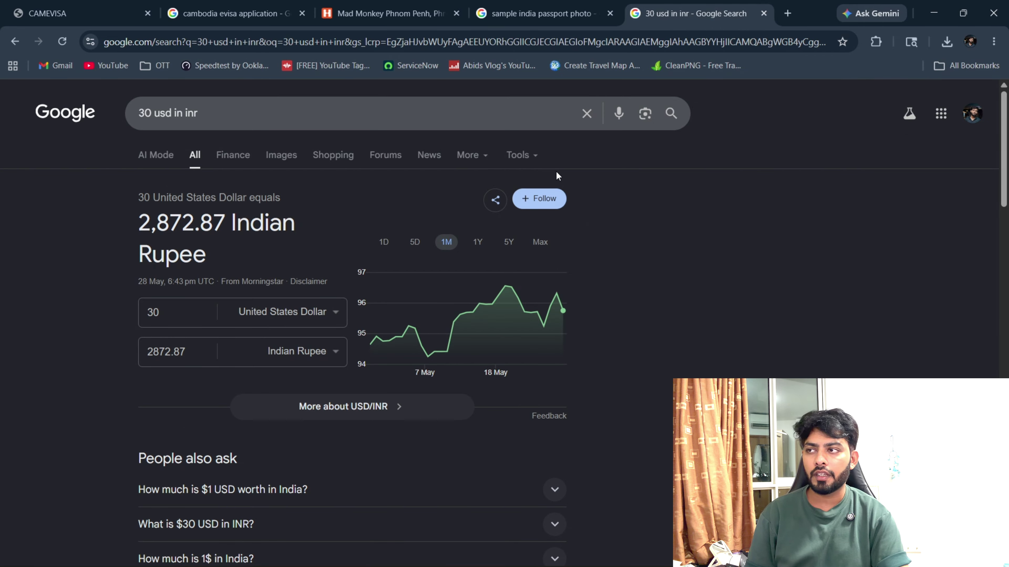
pyautogui.click(569, 4)
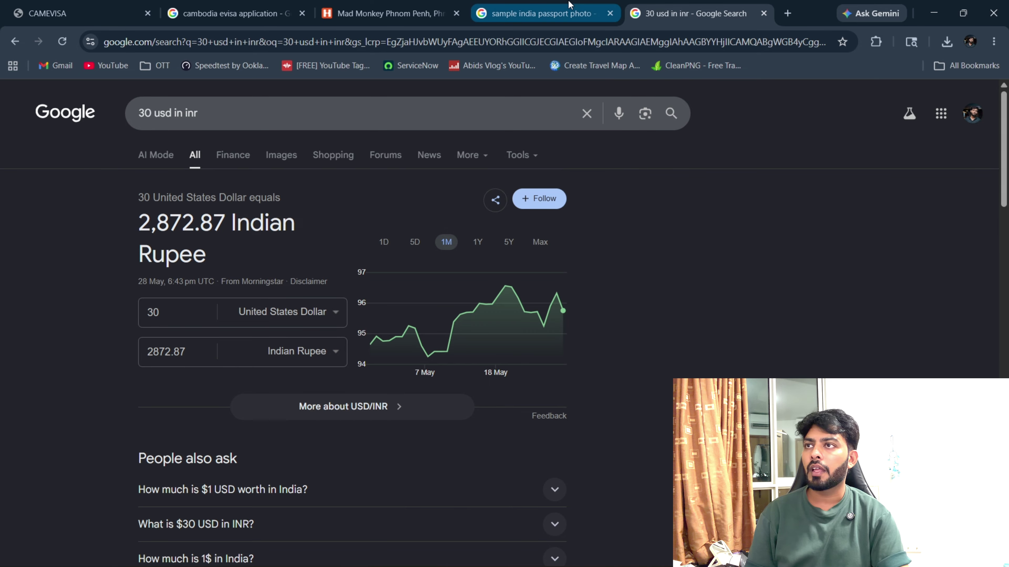
# Glance at the Mad Monkey Phnom Penh hostel tab, then return to the CAMEVISA $30.00 checkout tab.
pyautogui.click(384, 12)
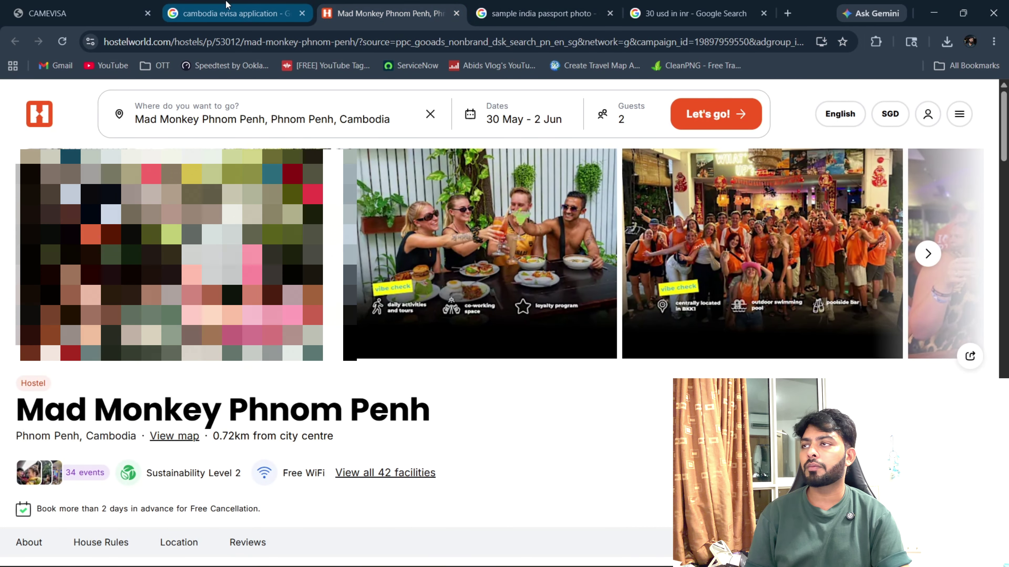
pyautogui.click(96, 6)
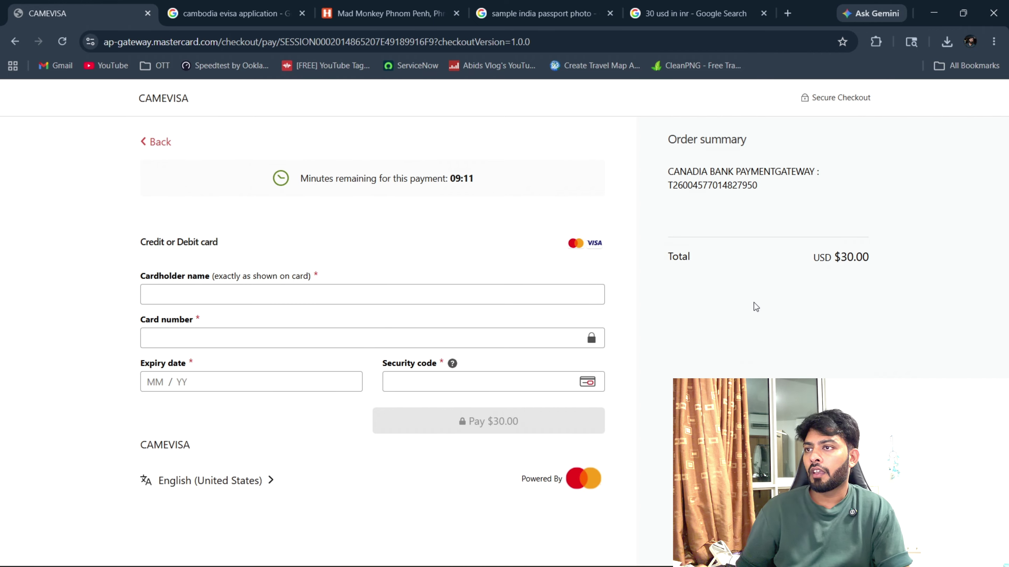
pyautogui.click(420, 289)
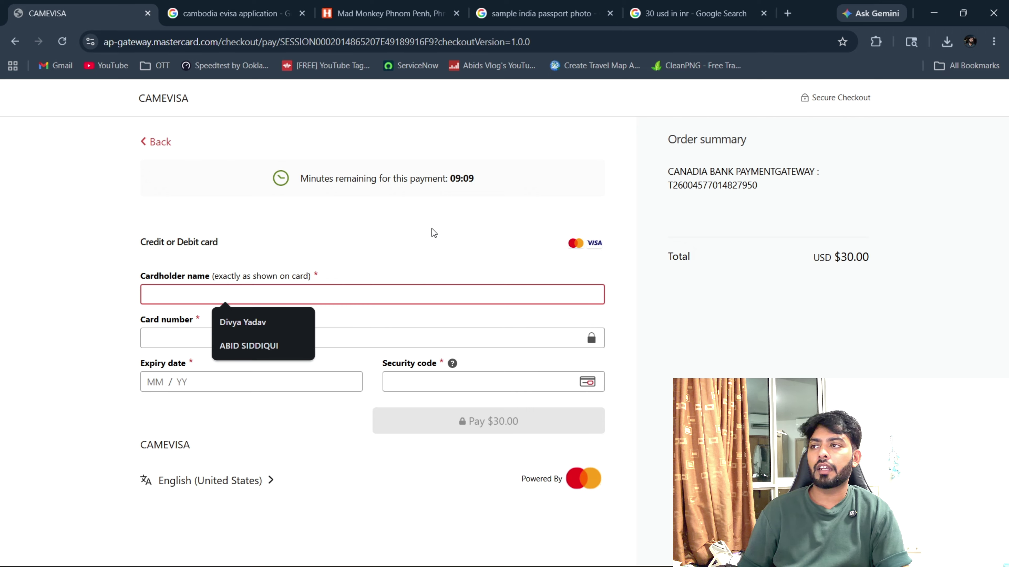
pyautogui.click(426, 308)
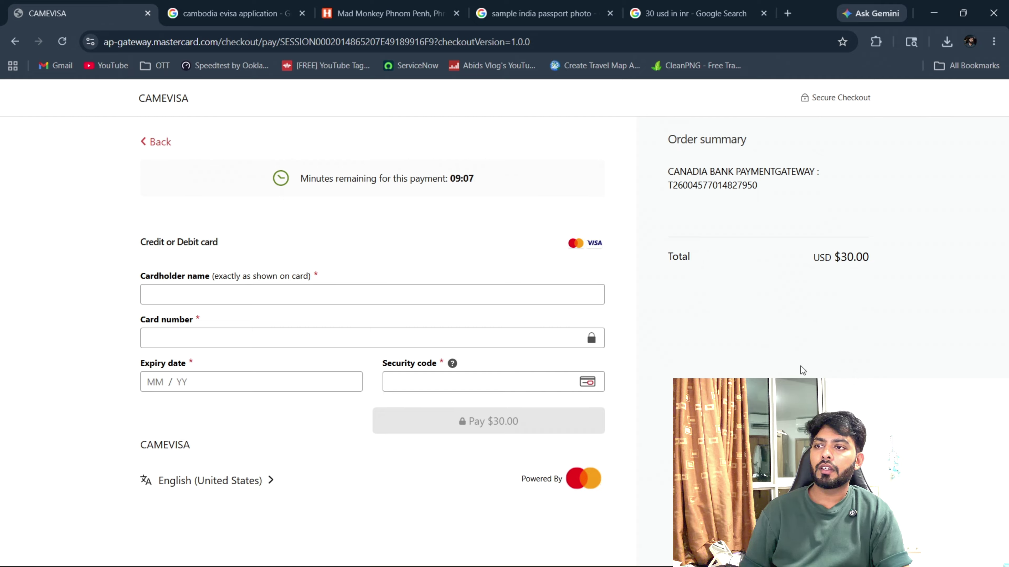